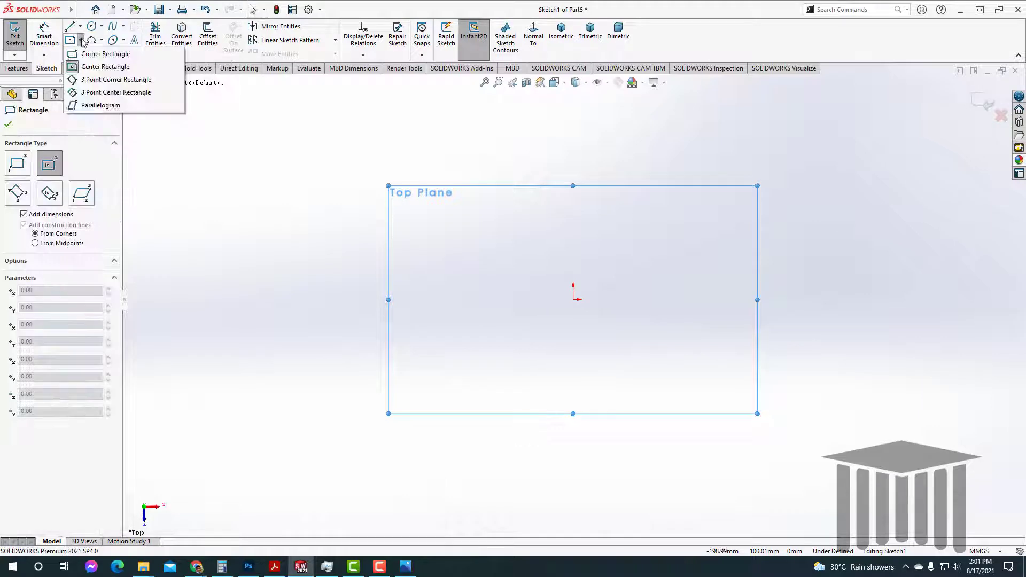
Draw a center rectangle on the origin and dimension it 130 mm wide by 40 mm high
click(572, 299)
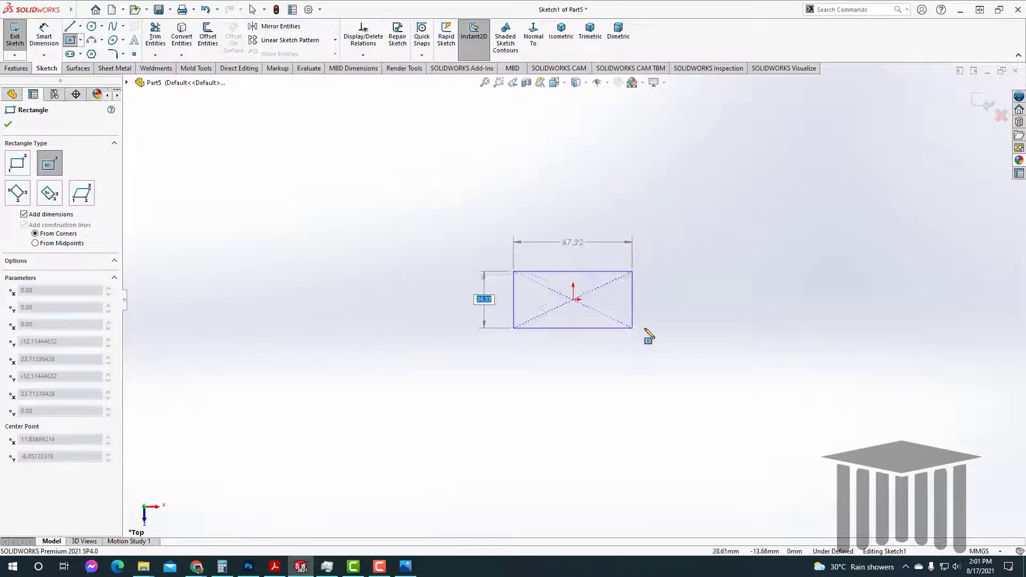
click(713, 334)
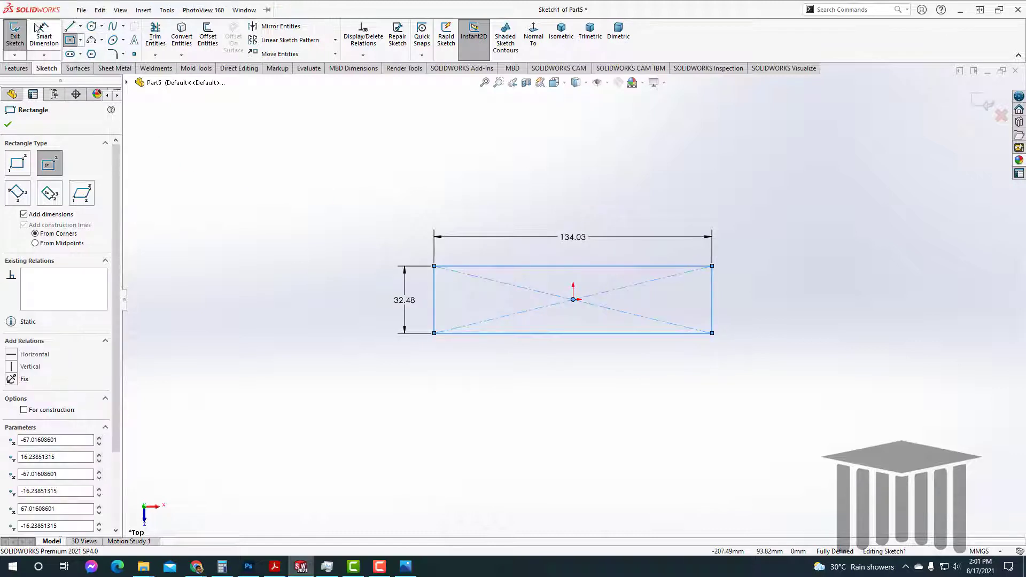
click(54, 38)
click(572, 237)
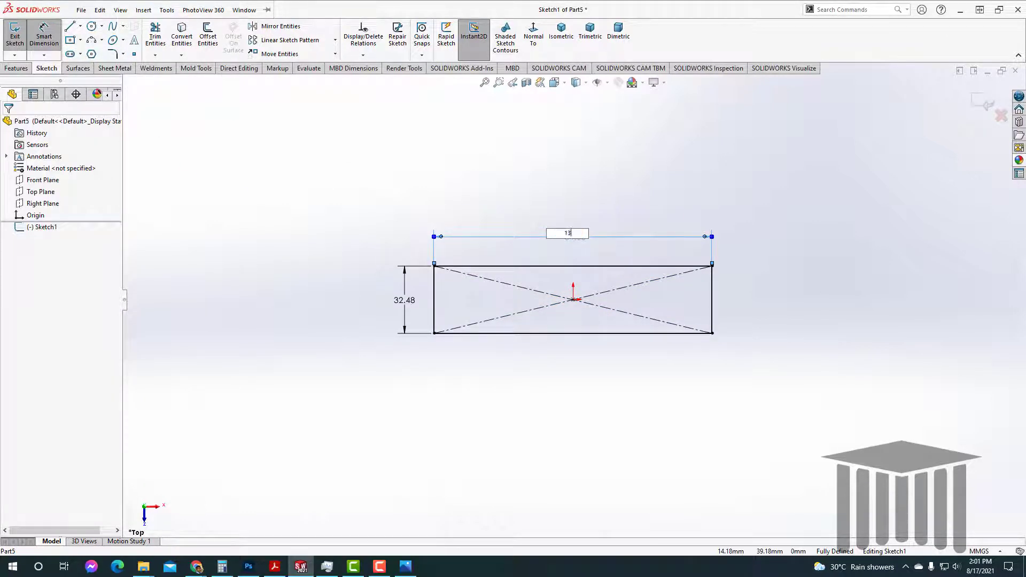
text(130)
key(Return)
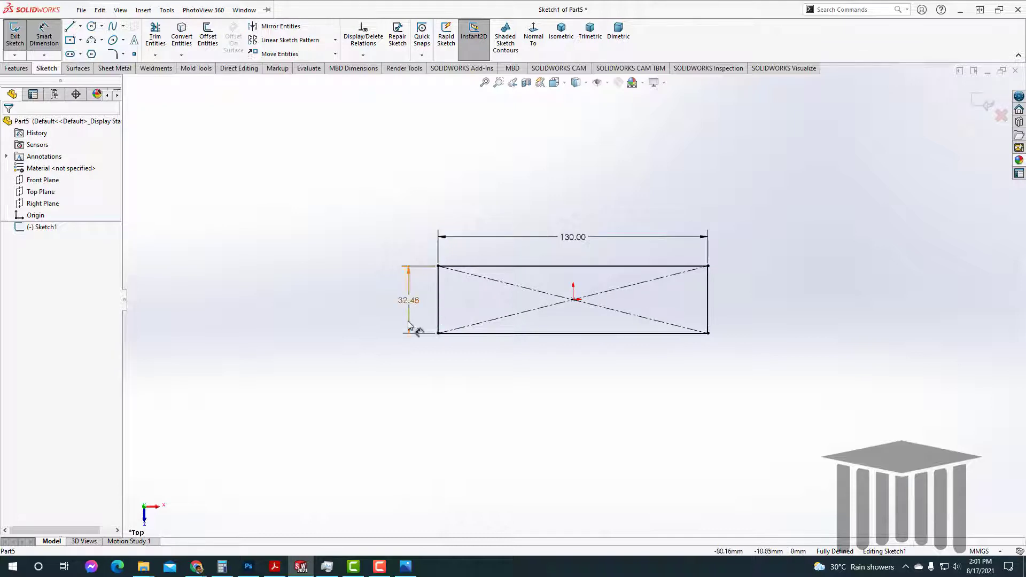
click(408, 300)
text(4)
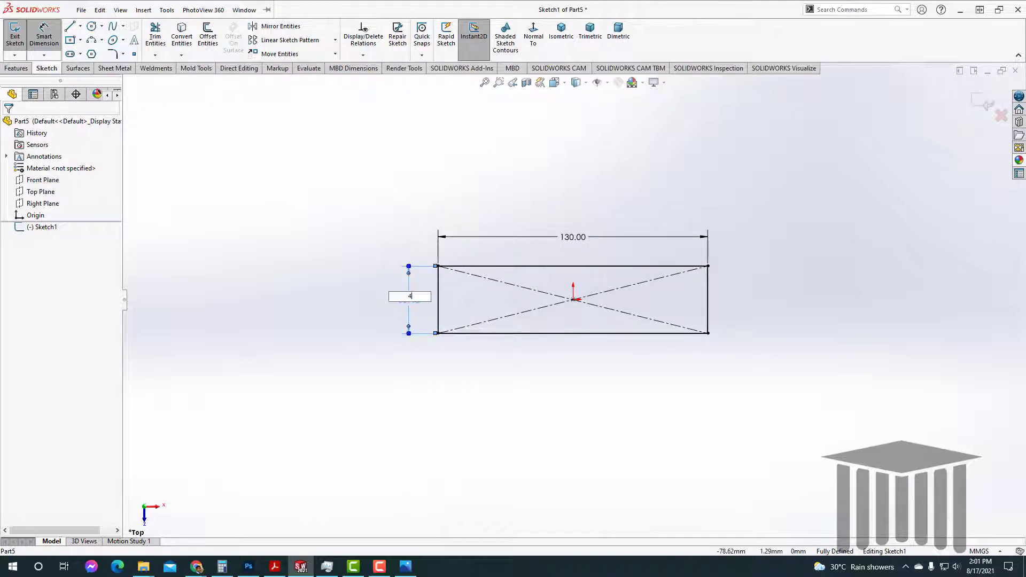
text(0)
key(Return)
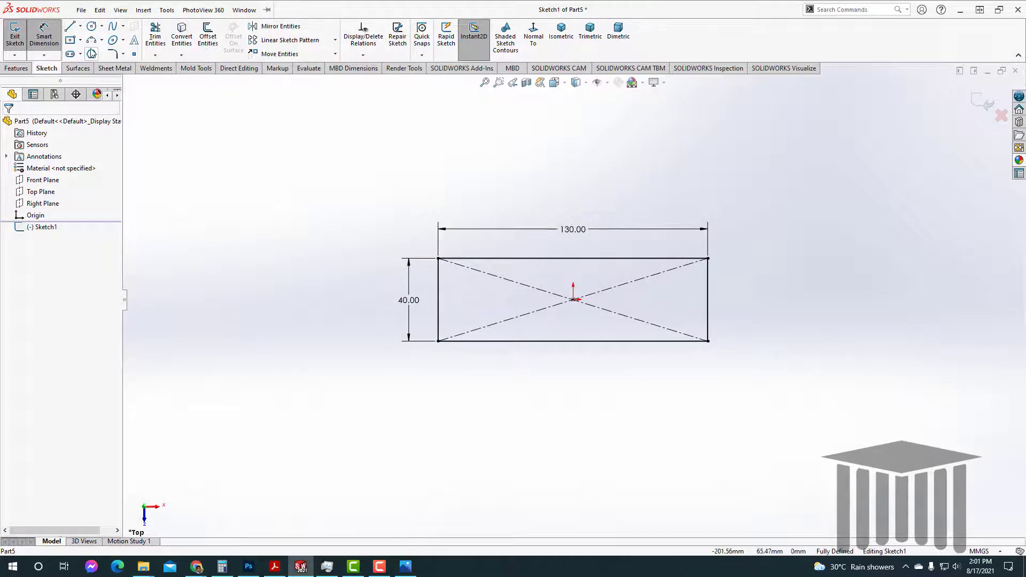
Draw an outward semicircular arc between the rectangle's two left corners and trim away the straight left edge
click(71, 27)
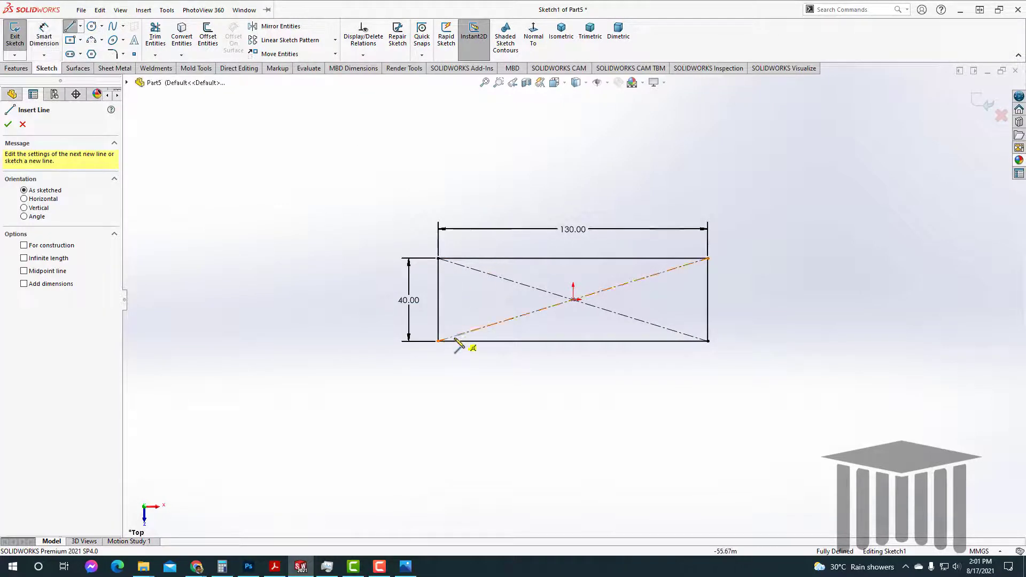
click(438, 341)
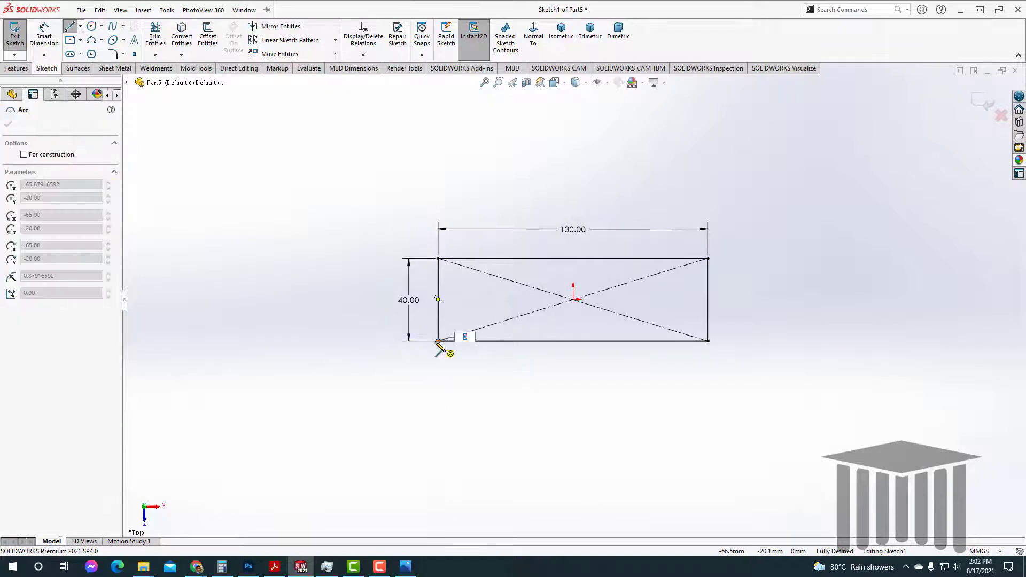
click(439, 258)
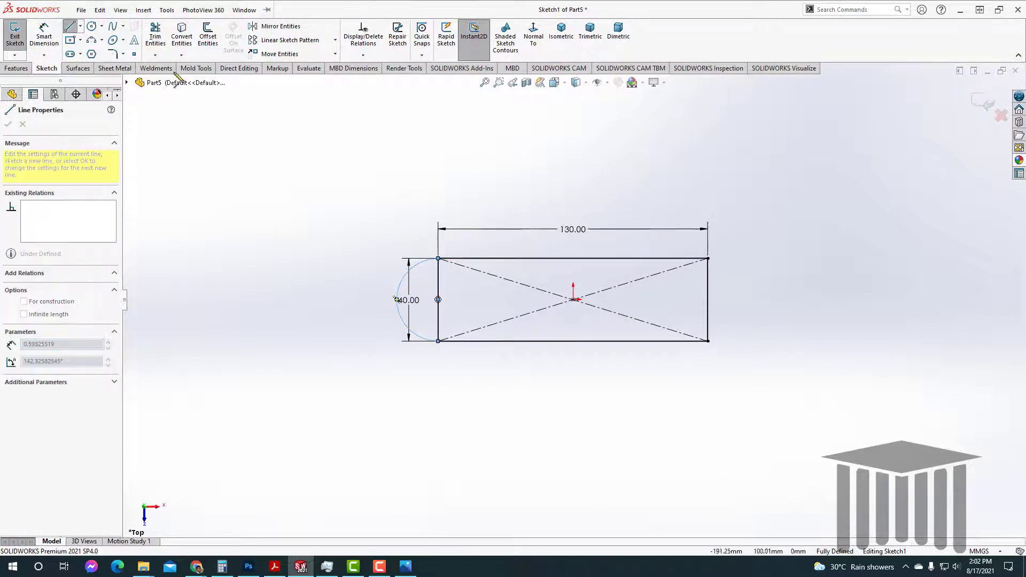
click(155, 36)
drag(440, 318, 429, 315)
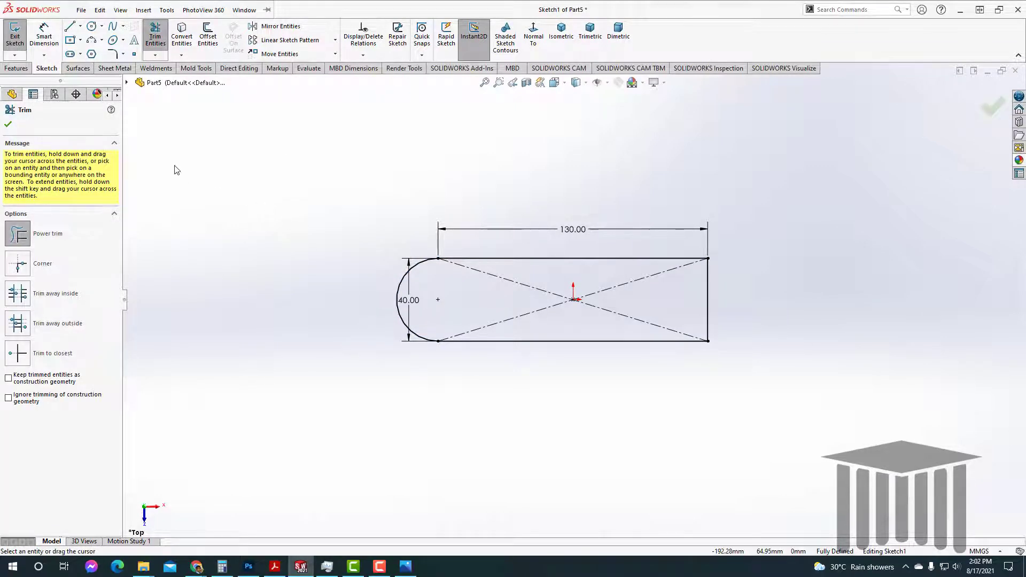
Draw two midpoint lines centered on the origin: a horizontal one about 218 mm long and a vertical one about 141 mm long
click(80, 27)
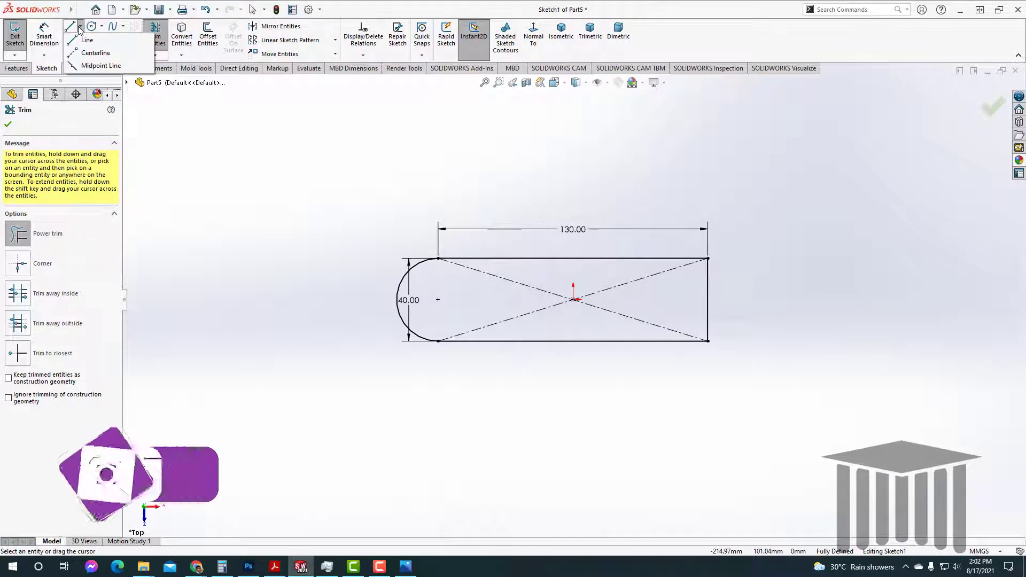
click(101, 65)
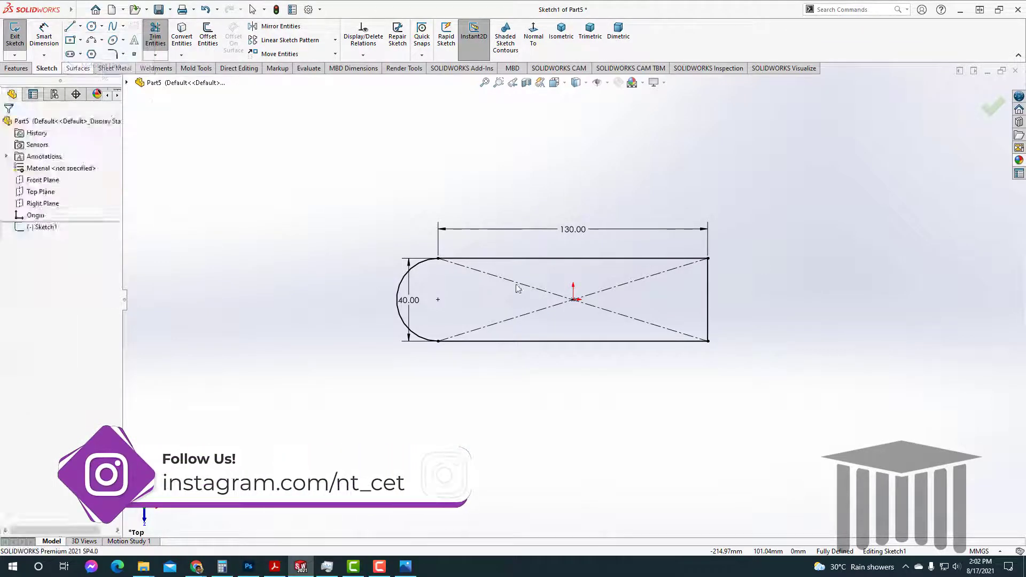
click(573, 300)
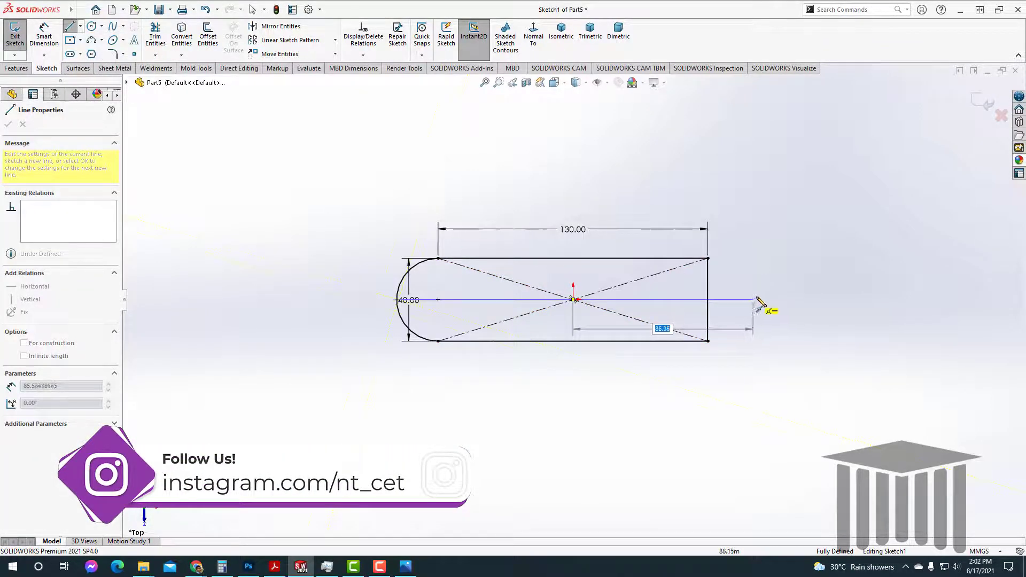
click(798, 300)
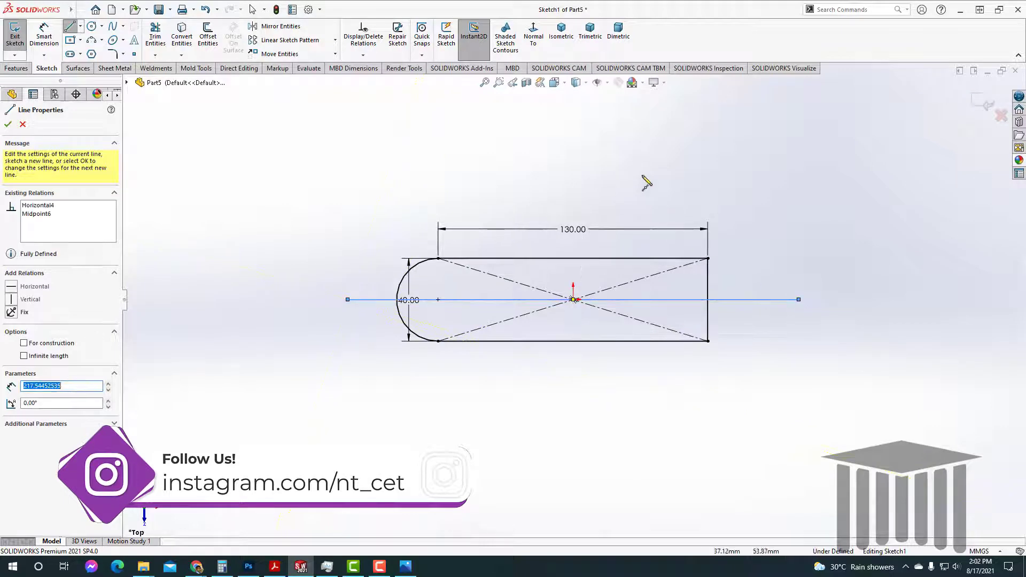
click(573, 300)
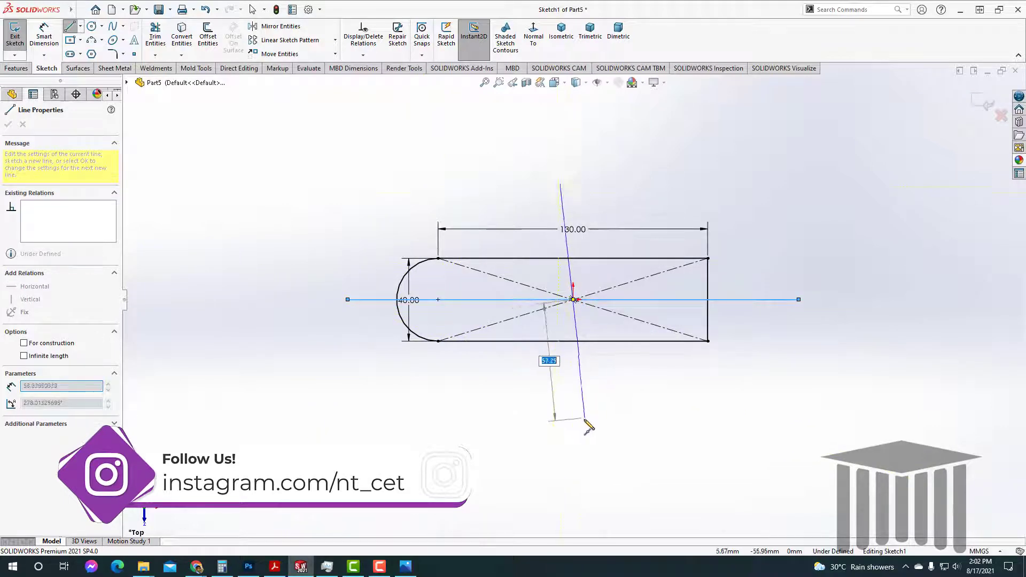
click(573, 445)
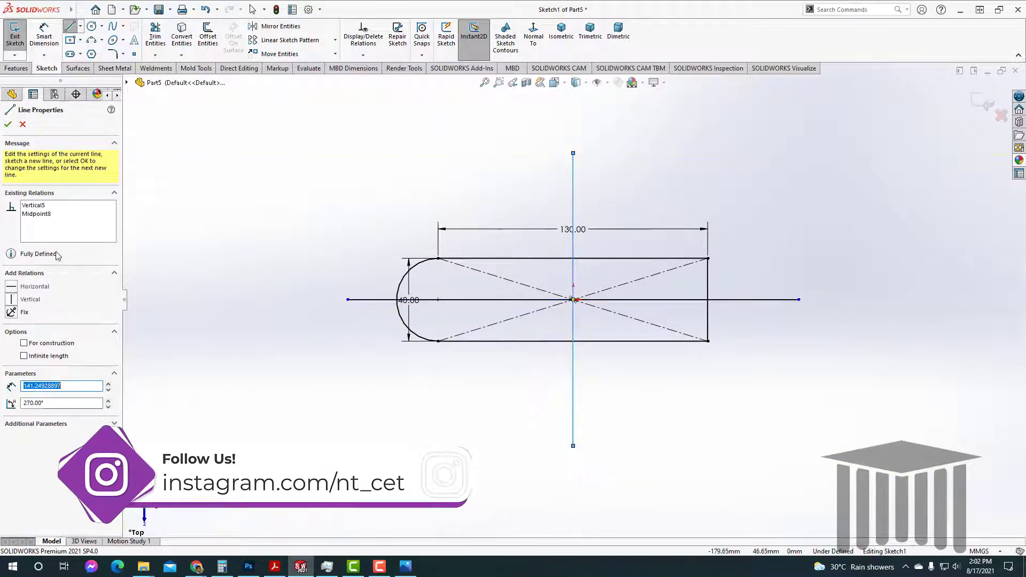
Convert the vertical and horizontal midpoint lines through the origin to construction geometry
click(24, 343)
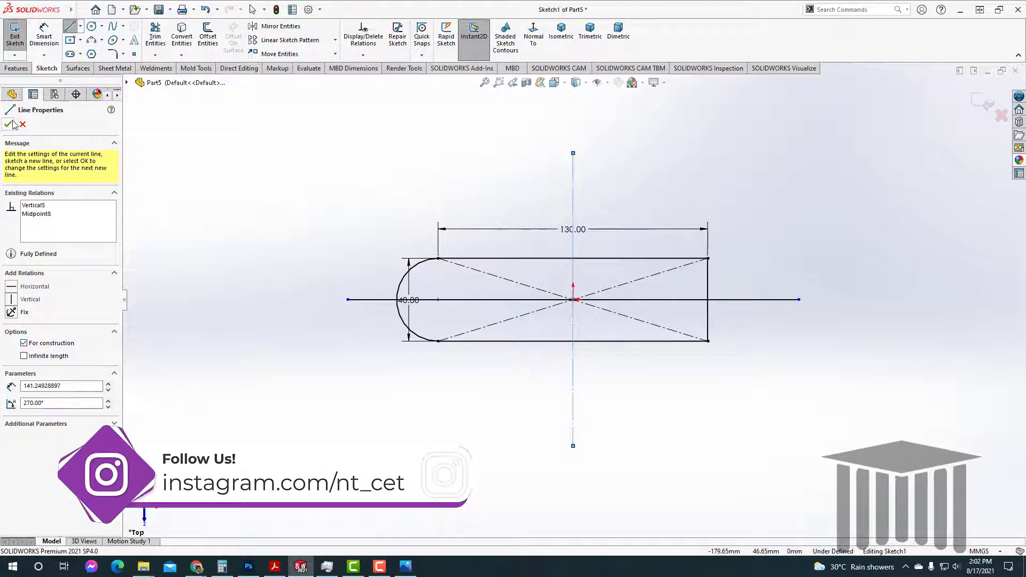
click(9, 125)
click(9, 124)
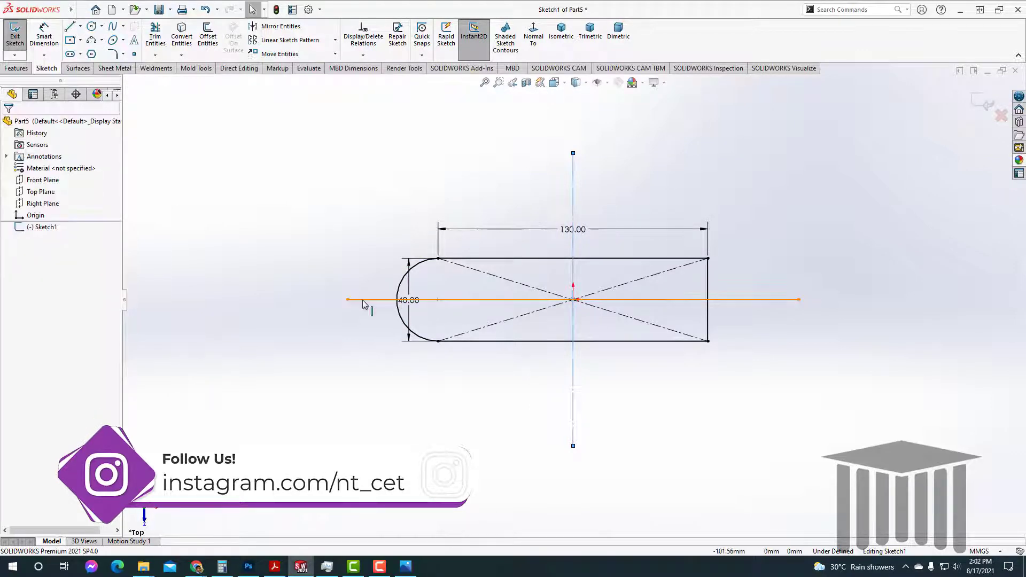
click(363, 301)
click(24, 294)
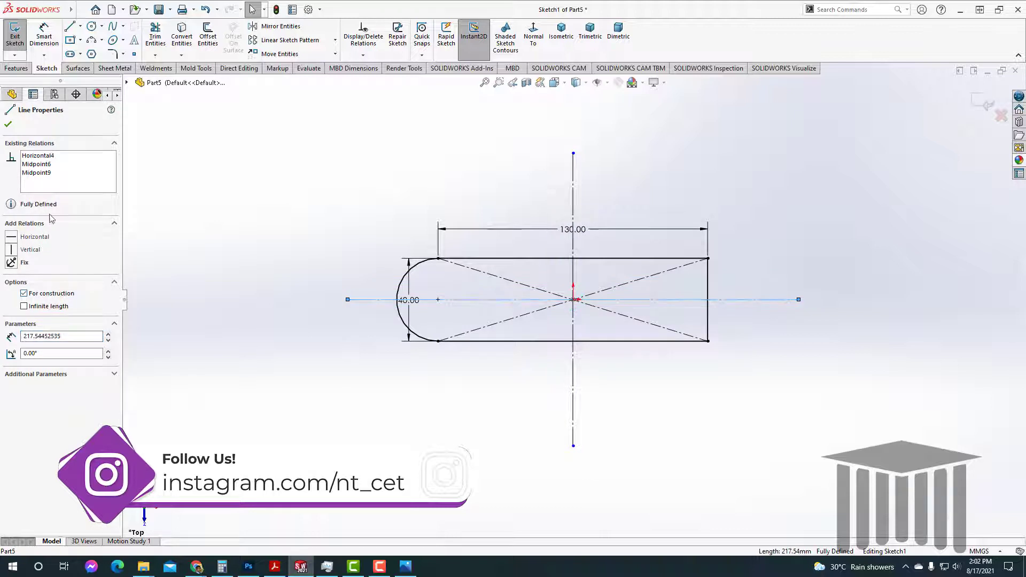
click(9, 124)
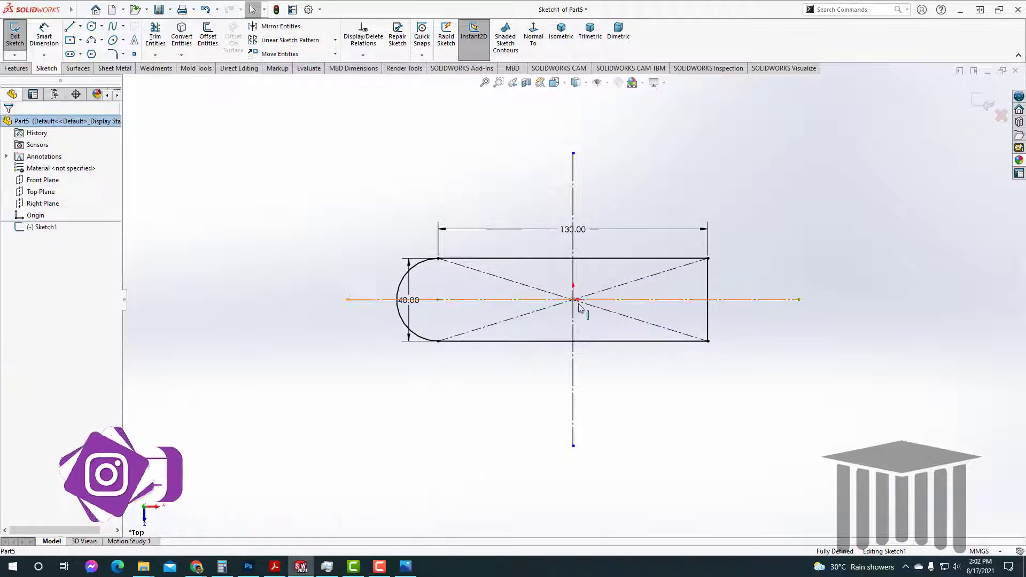
Sketch a horizontal straight slot from the arc's center toward the origin, about 45 mm between centers and 13 mm wide
click(81, 54)
click(99, 65)
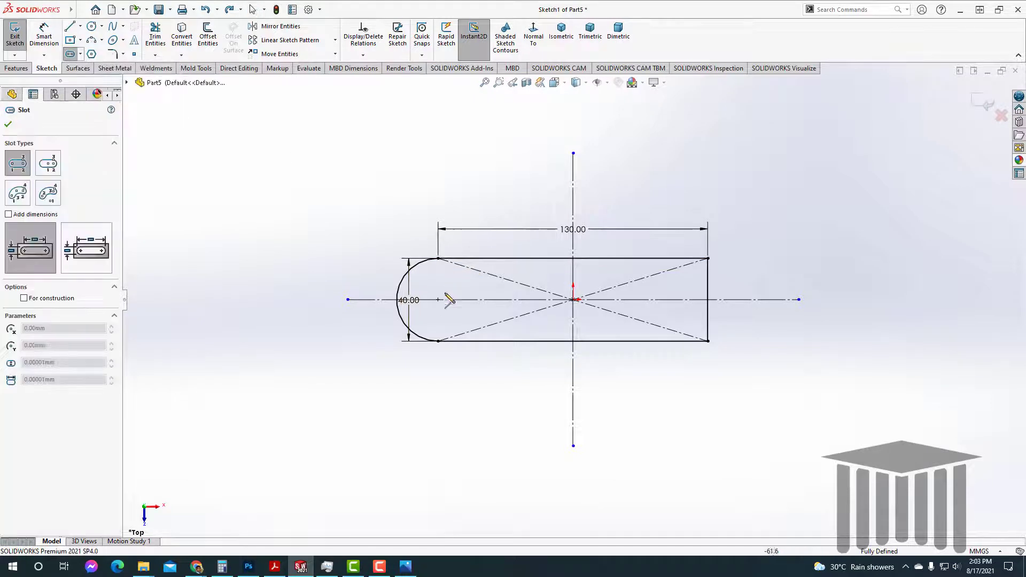
click(438, 300)
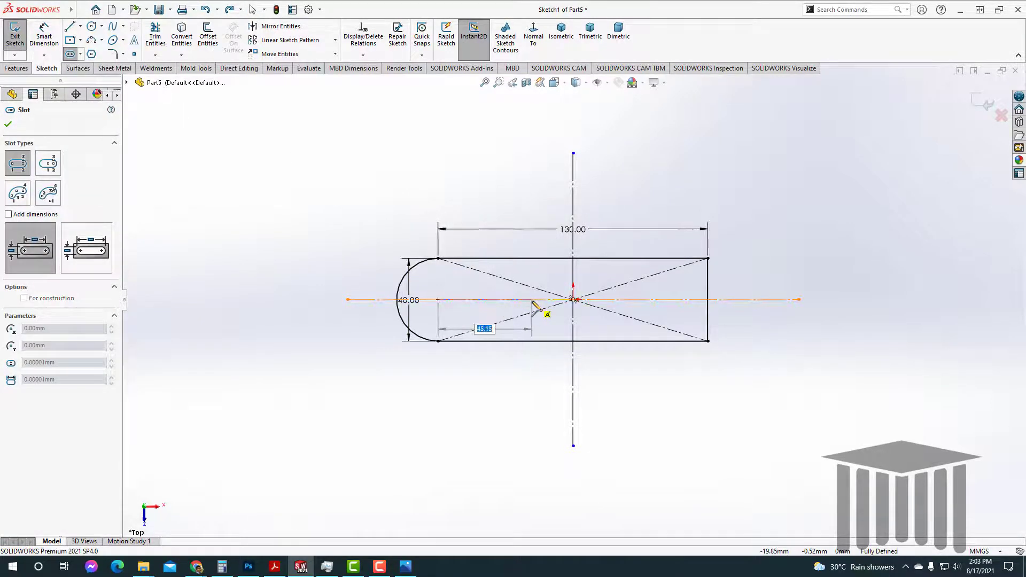
click(533, 299)
click(533, 287)
Dimension the slot's center-to-center length as 40 mm
click(44, 38)
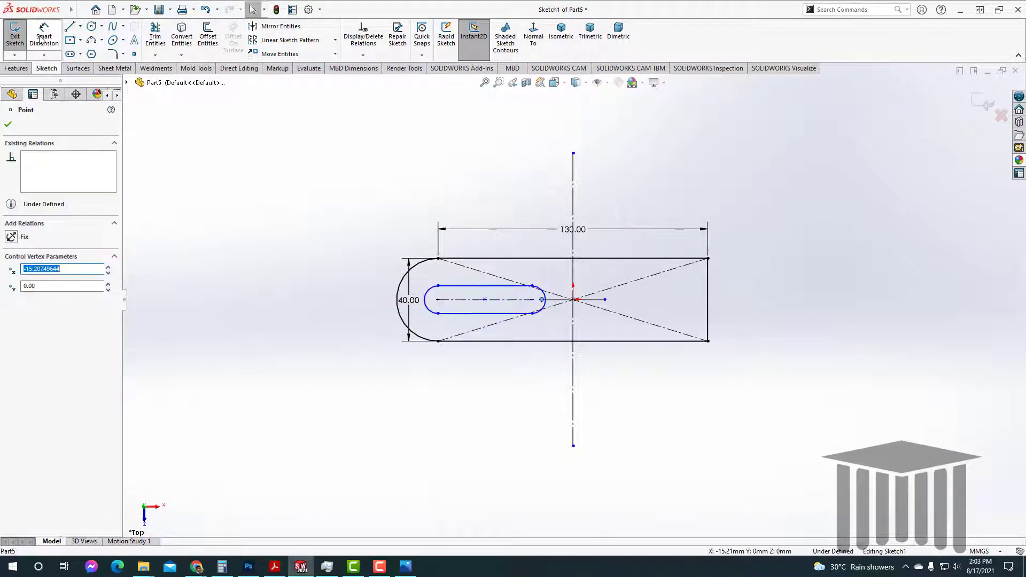
click(473, 300)
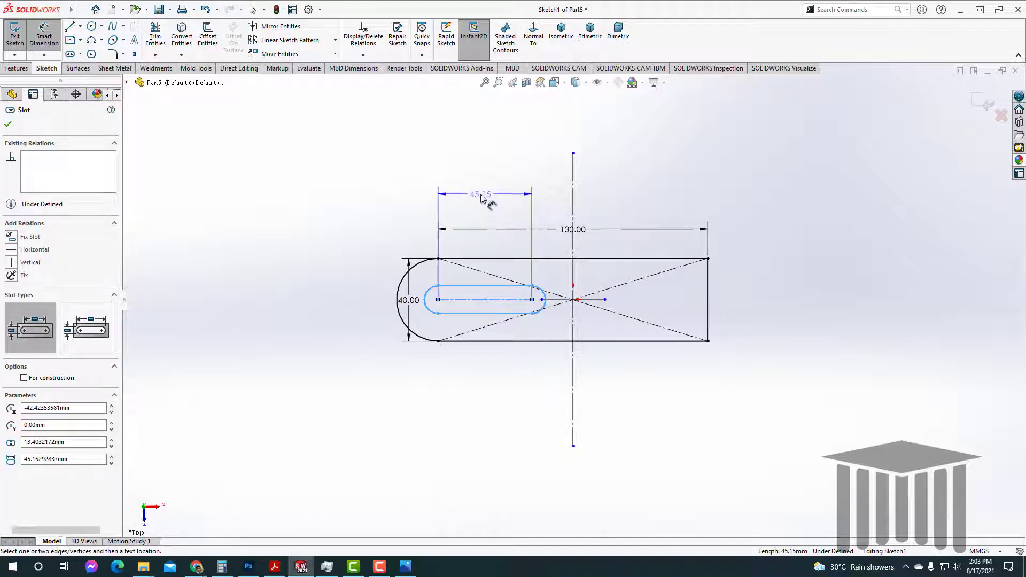
click(521, 203)
text(4)
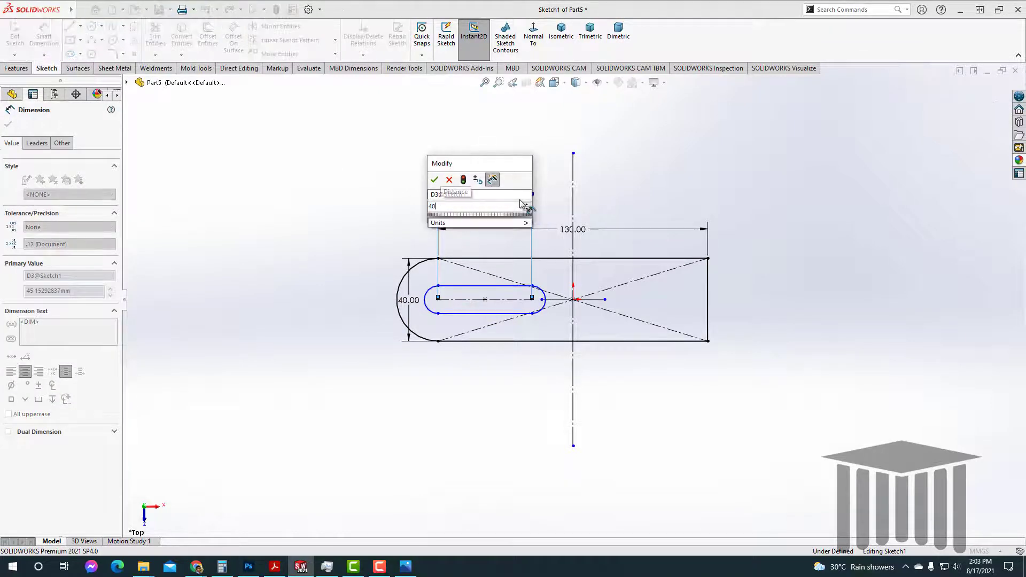
text(0)
key(Return)
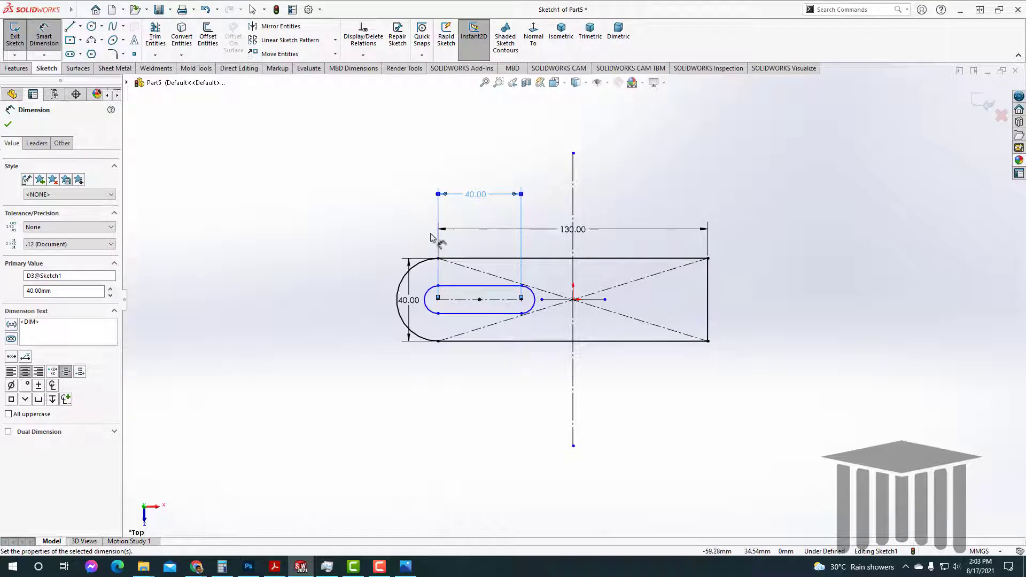
click(9, 125)
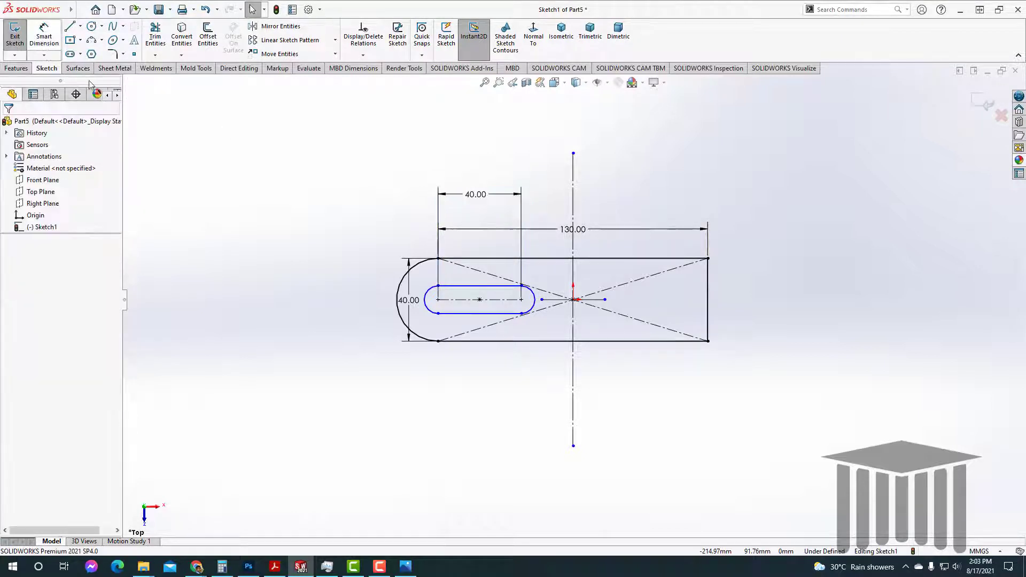
Dimension the radius of the slot's left end arc as 10 mm
click(428, 295)
click(355, 264)
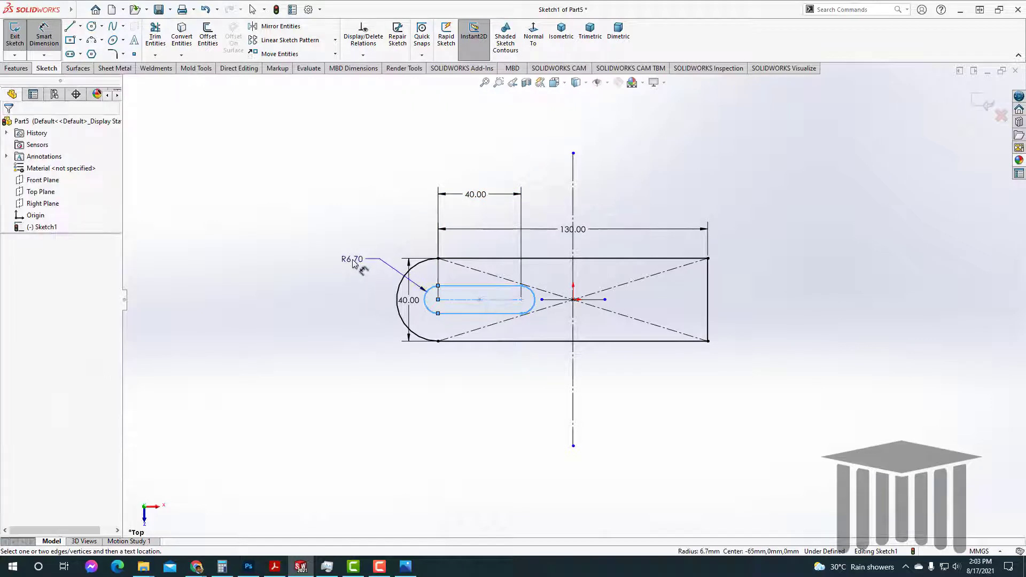
text(10)
key(Return)
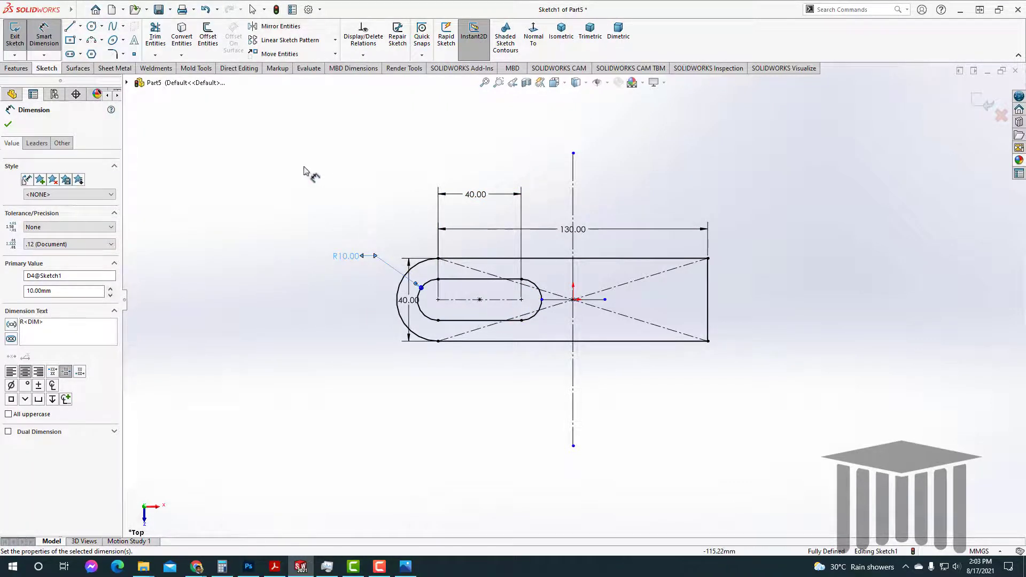
click(8, 124)
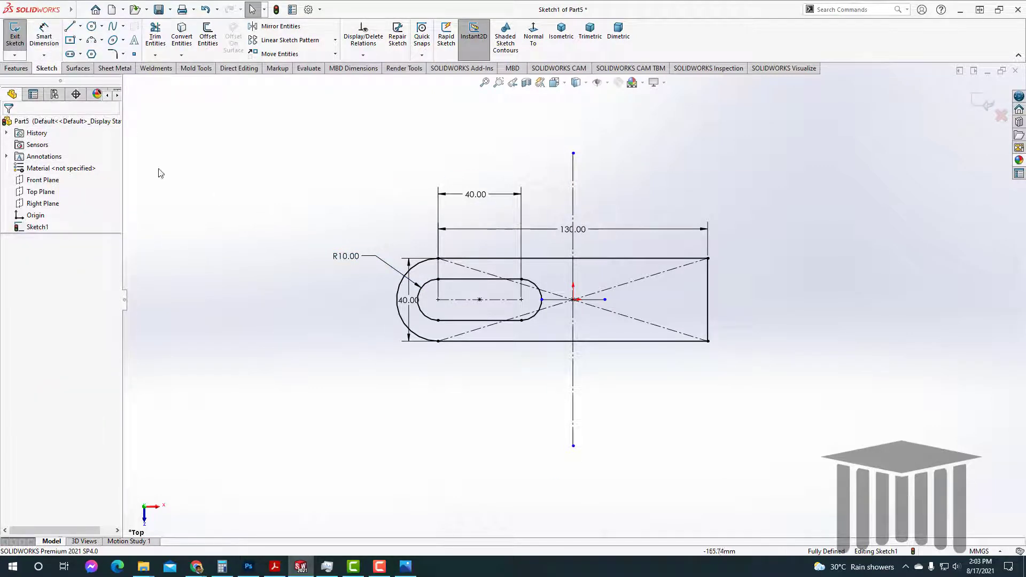
Extrude the slotted plate profile as a blind boss 10 mm thick
click(16, 68)
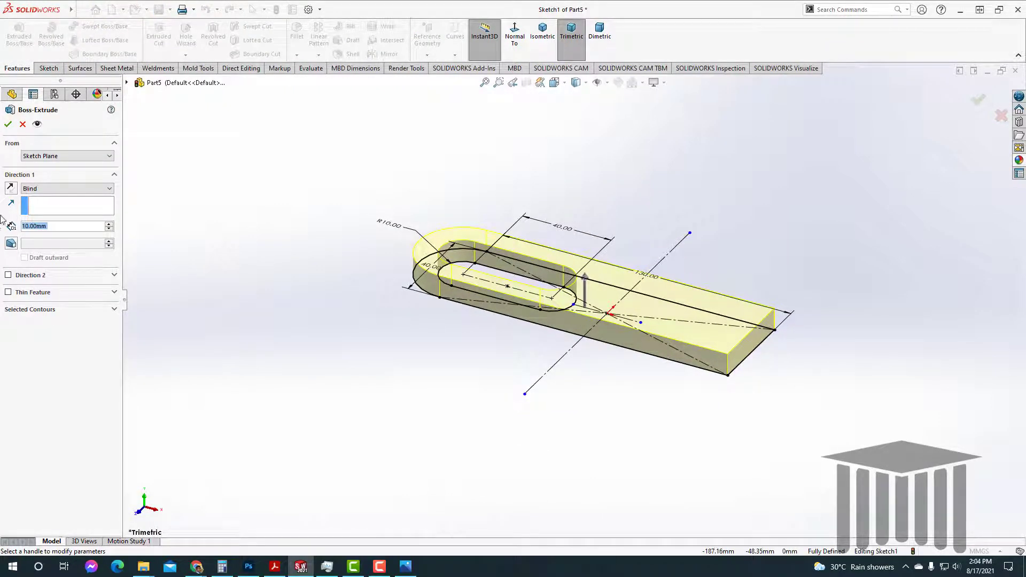
click(8, 126)
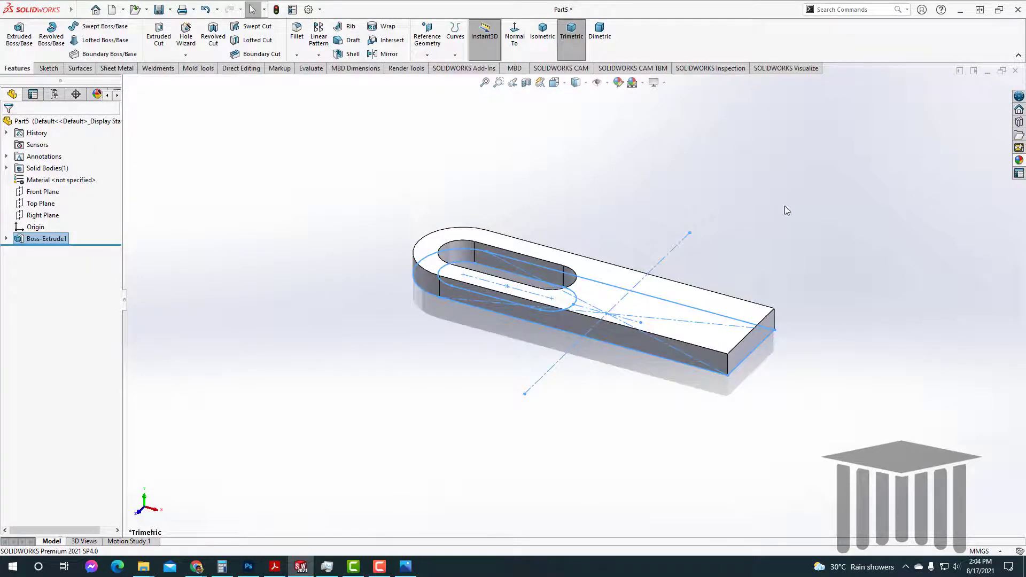
Sketch a corner rectangle about 31 mm wide and 34 mm high on the plate's long side face, rising from its upper square-end corner
click(683, 354)
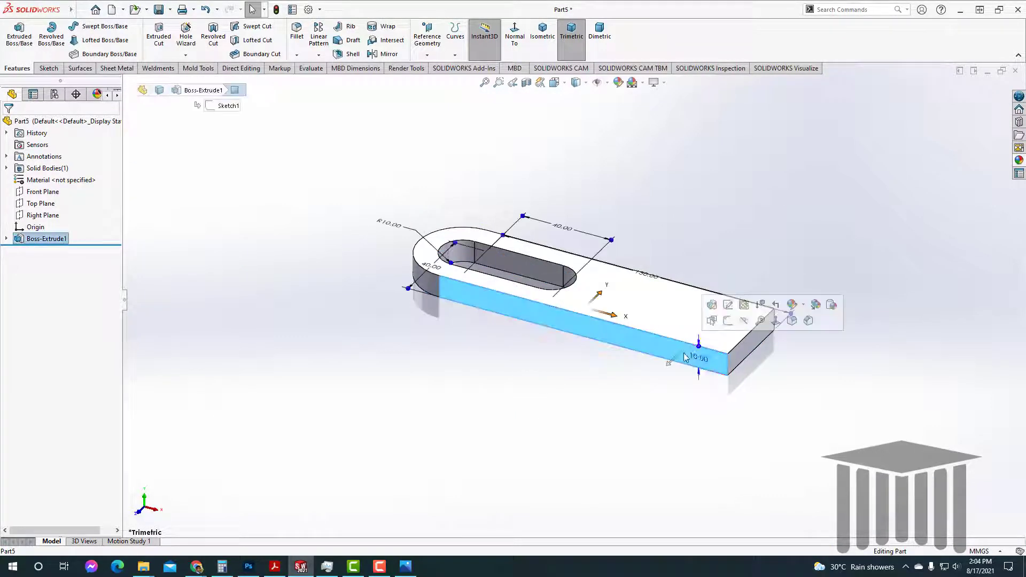
click(727, 321)
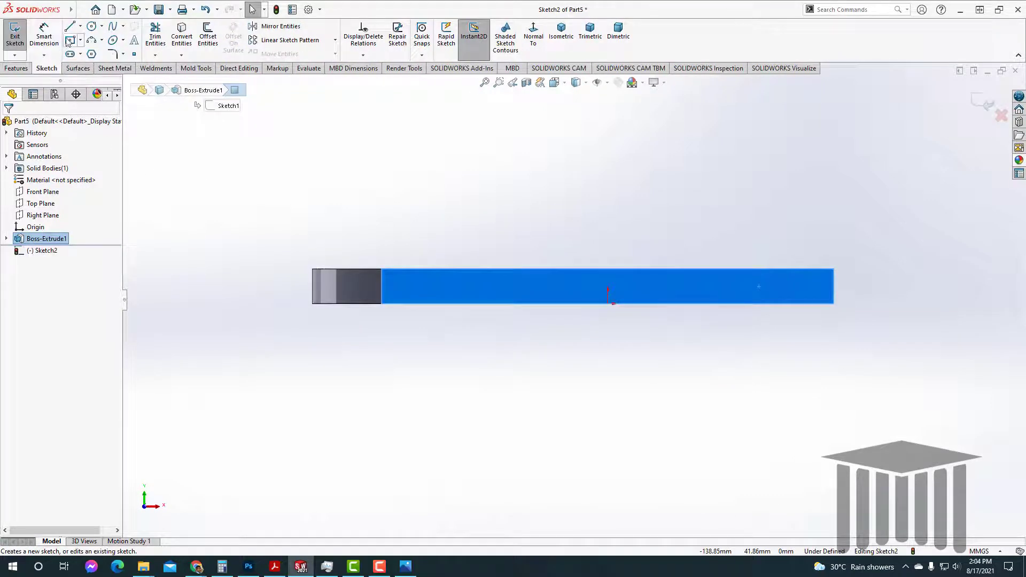
click(70, 43)
click(80, 40)
click(104, 51)
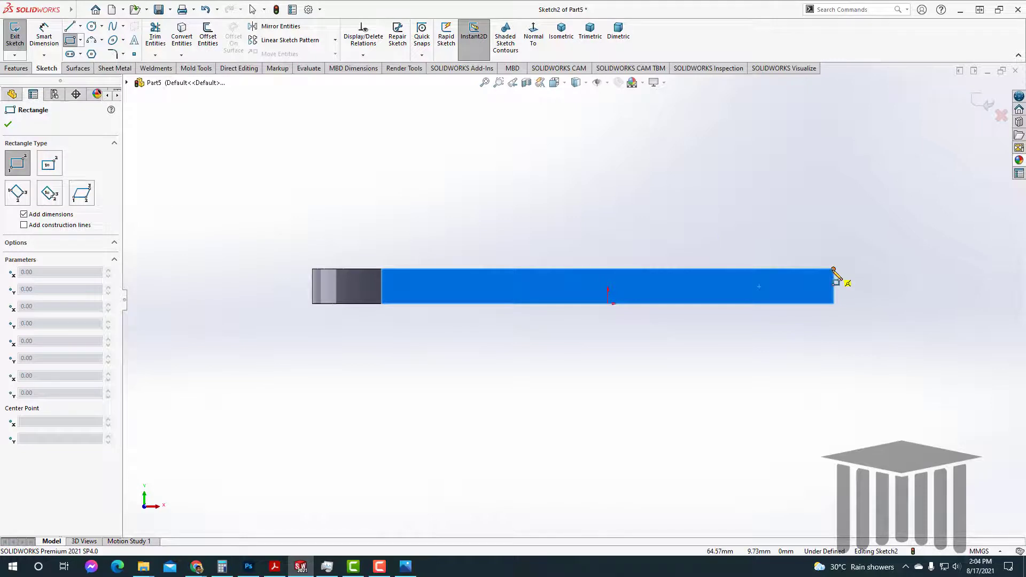
click(833, 268)
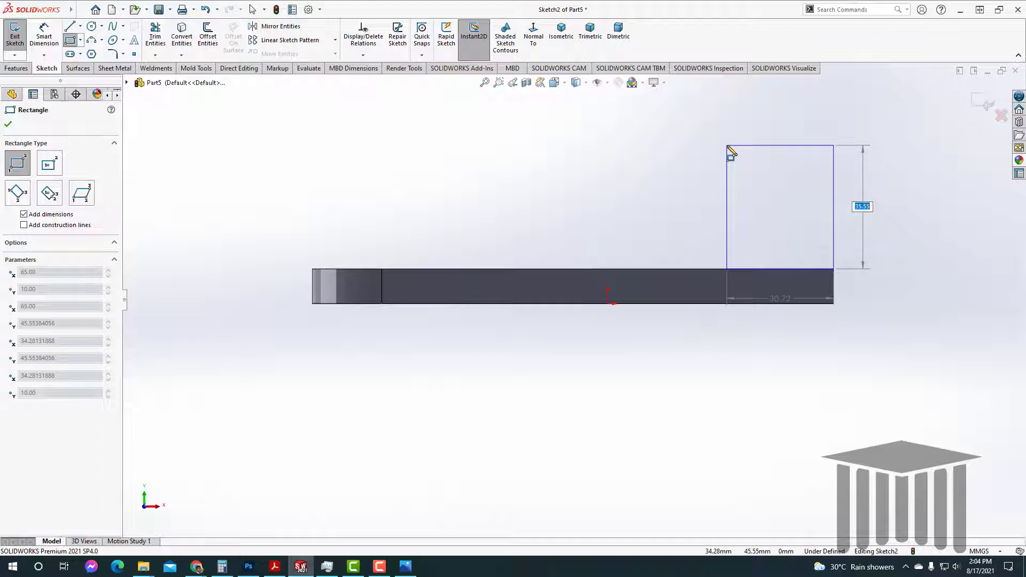
click(726, 151)
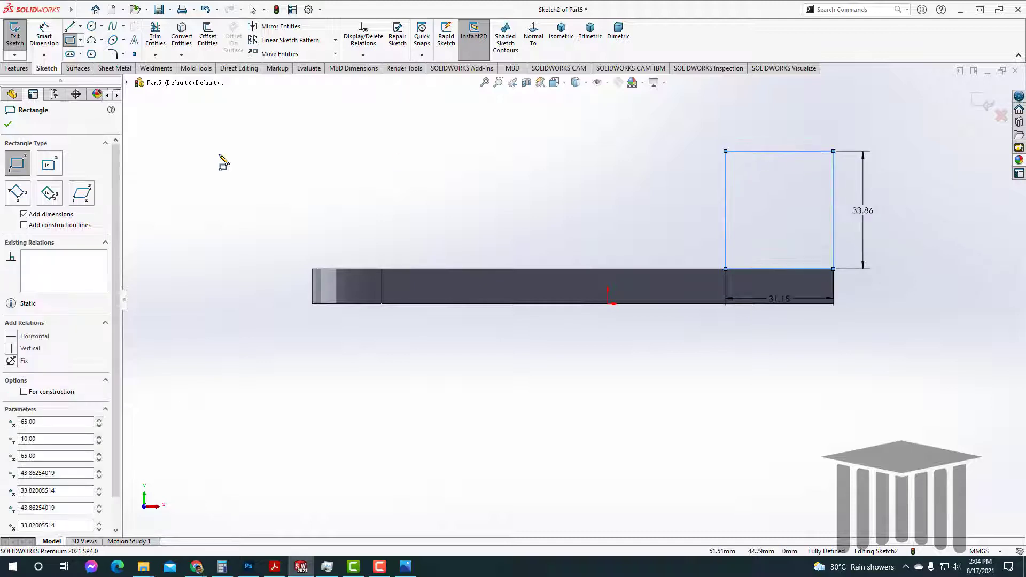
click(8, 126)
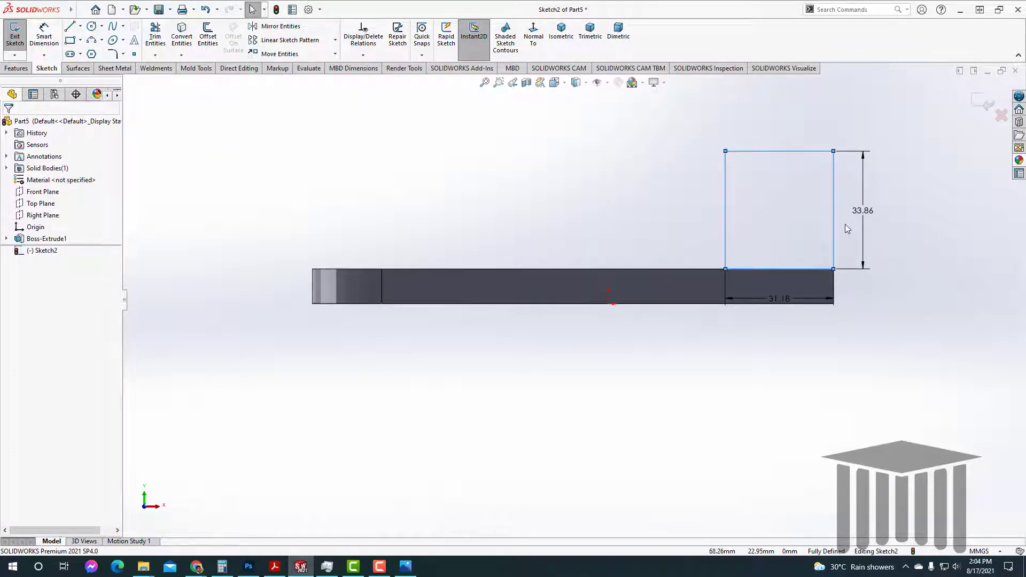
Set the rectangle's height to 30 mm
double_click(863, 210)
text(3)
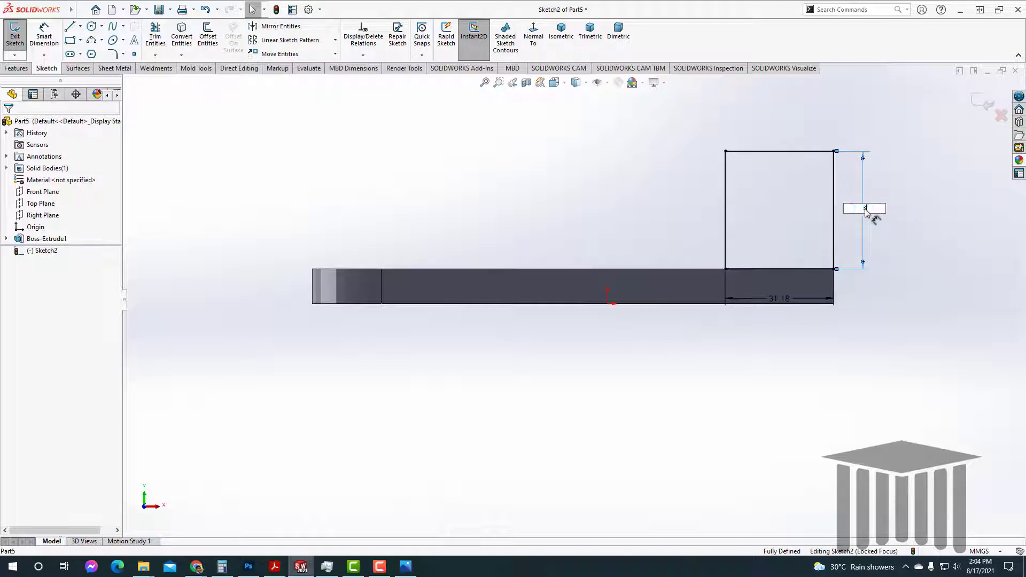
text(0)
key(Return)
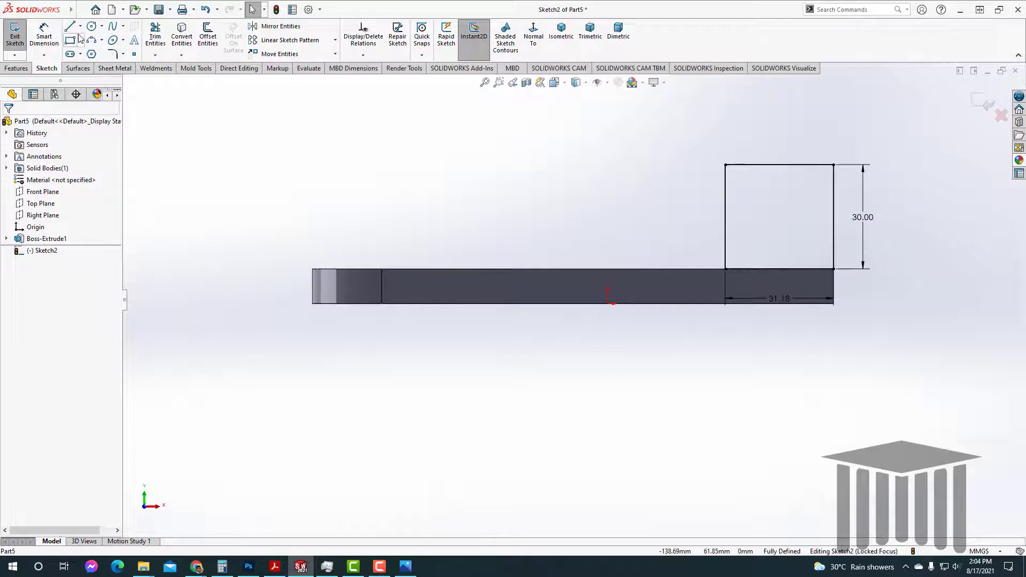
Cap the rectangle with a tangent arc between its two upper corners and trim away the straight top edge
click(71, 29)
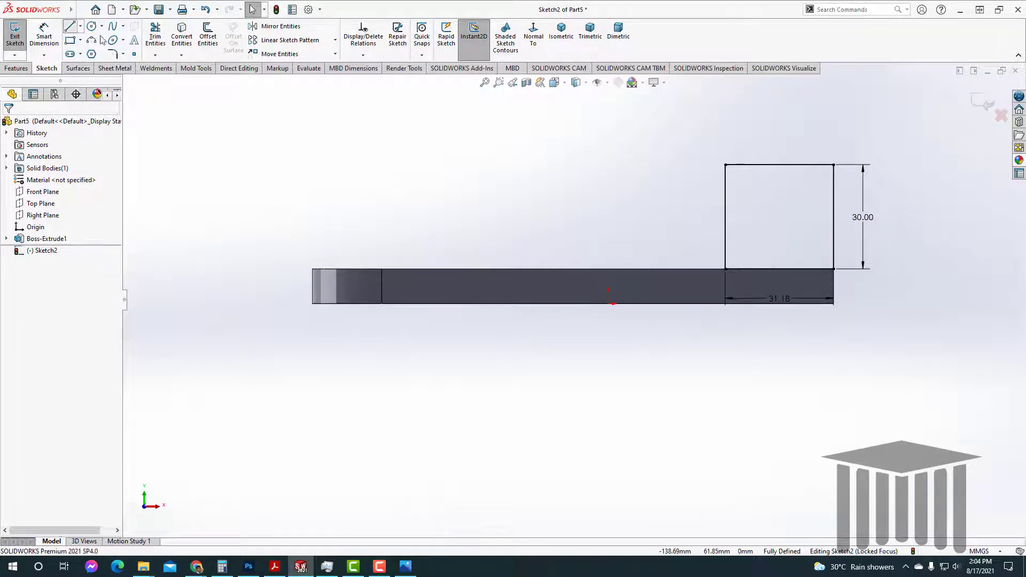
click(834, 166)
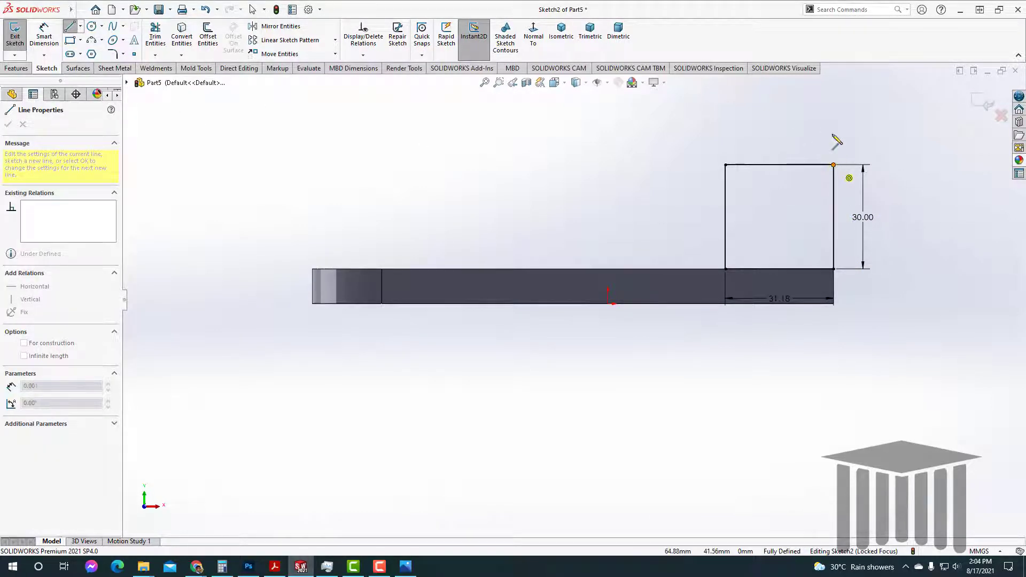
click(726, 164)
click(155, 37)
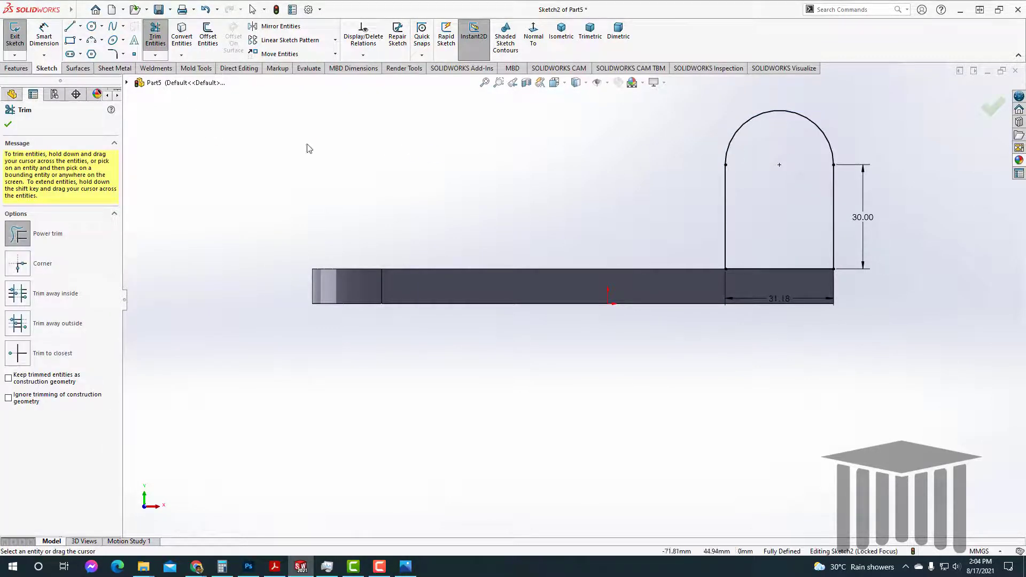
Sketch a circle about 18 mm in diameter centred on the top arc's center point
click(92, 27)
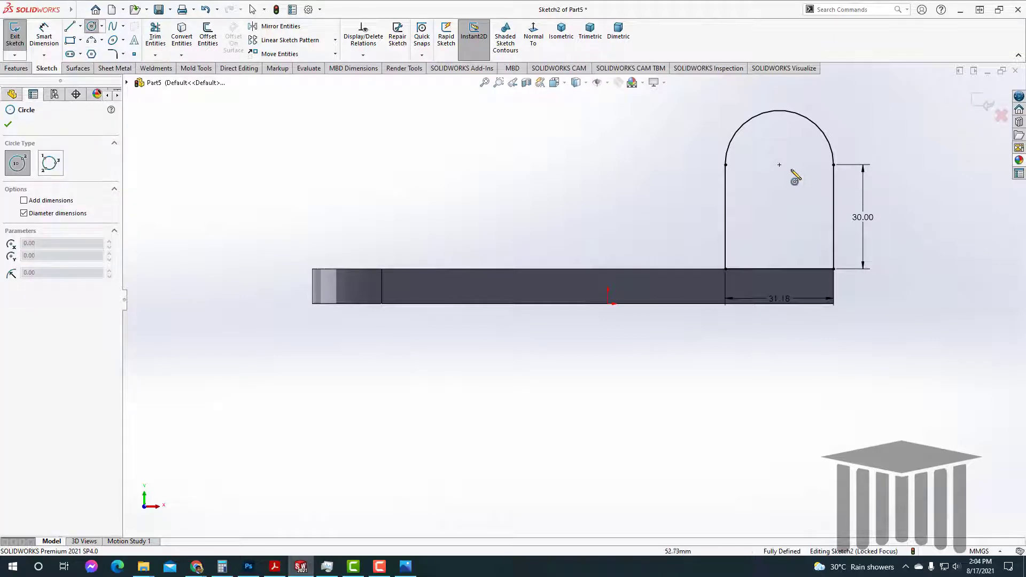
click(779, 165)
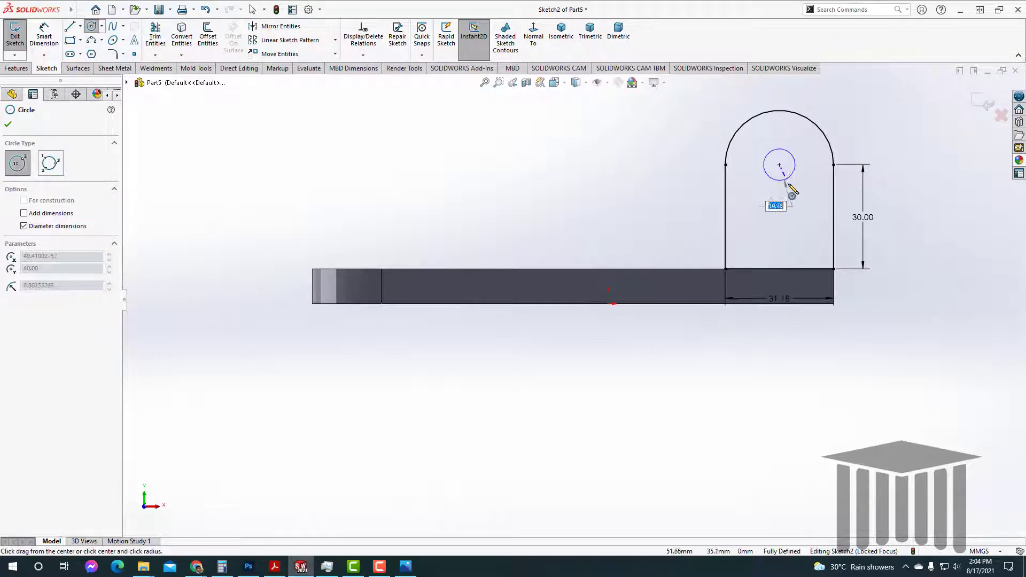
click(802, 188)
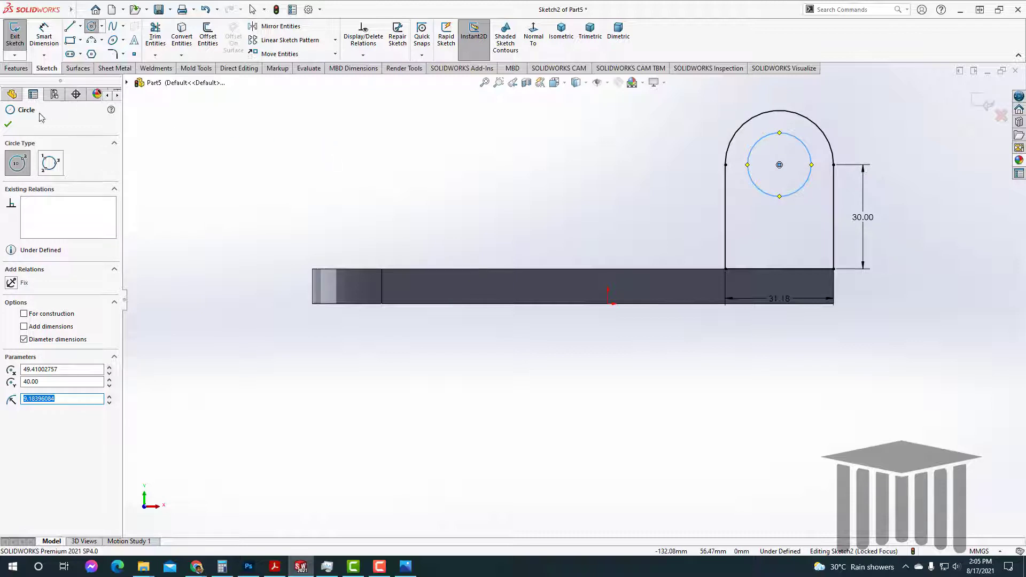
click(8, 124)
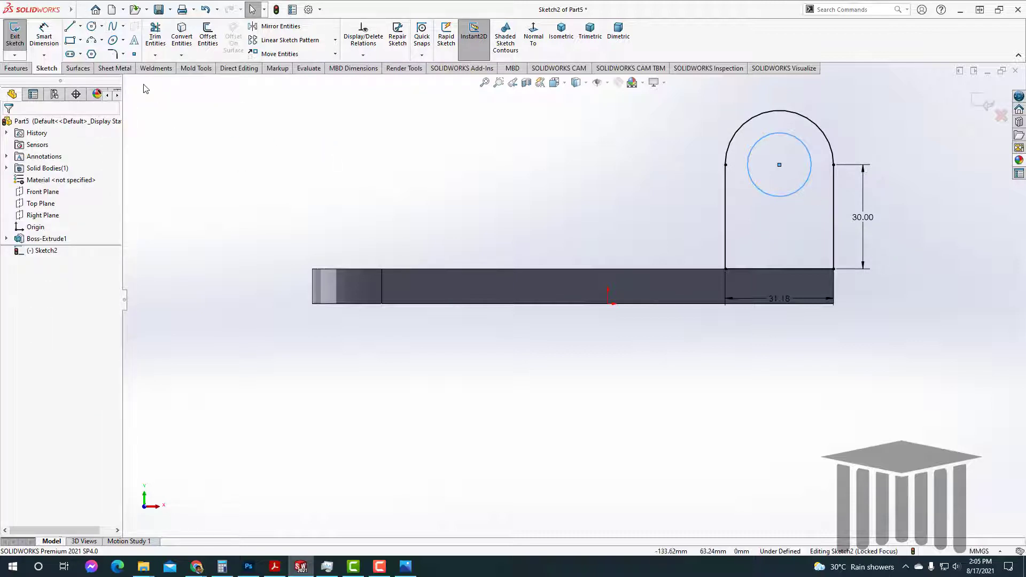
Dimension the circle's diameter as 30 mm
click(44, 35)
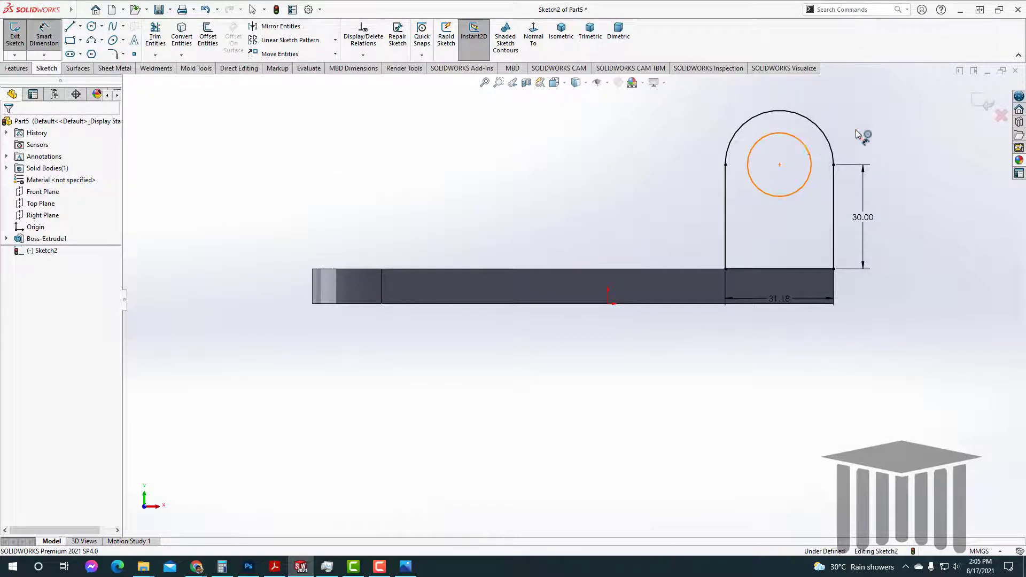
click(808, 151)
click(885, 132)
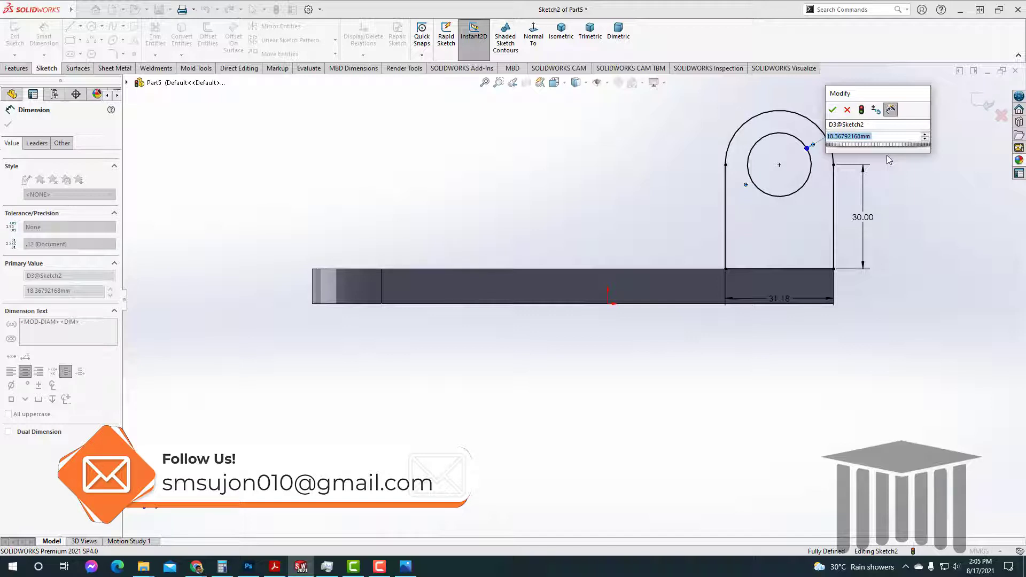
key(Return)
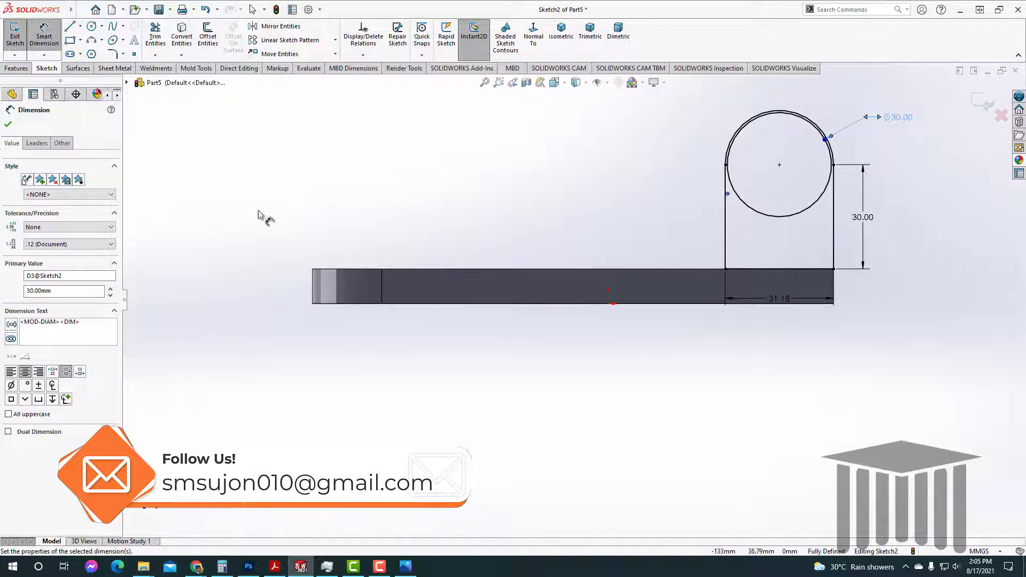
click(8, 124)
Delete the profile's base width dimension and dimension the top arc's radius as 50 mm instead
drag(776, 303, 784, 335)
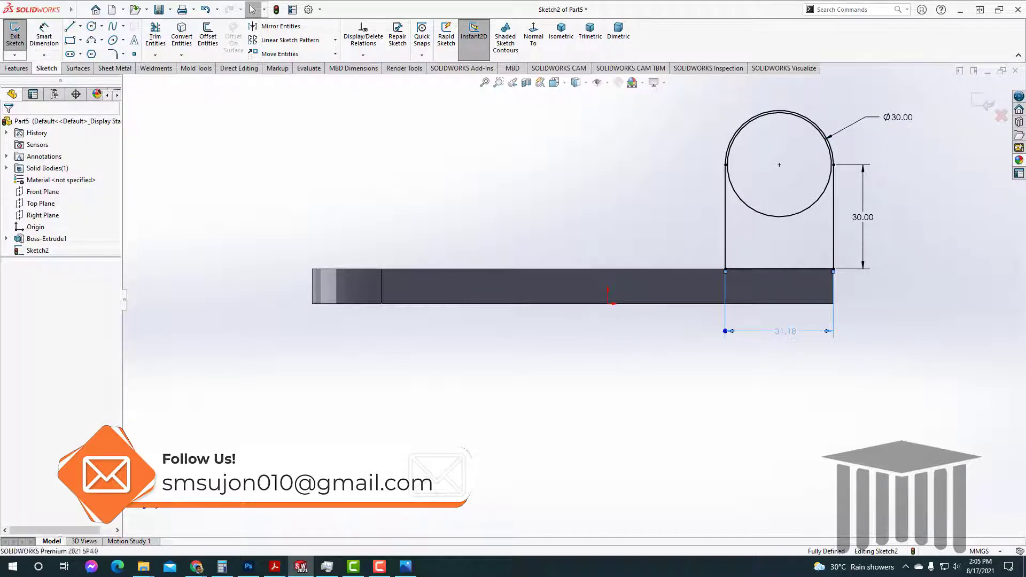
key(Delete)
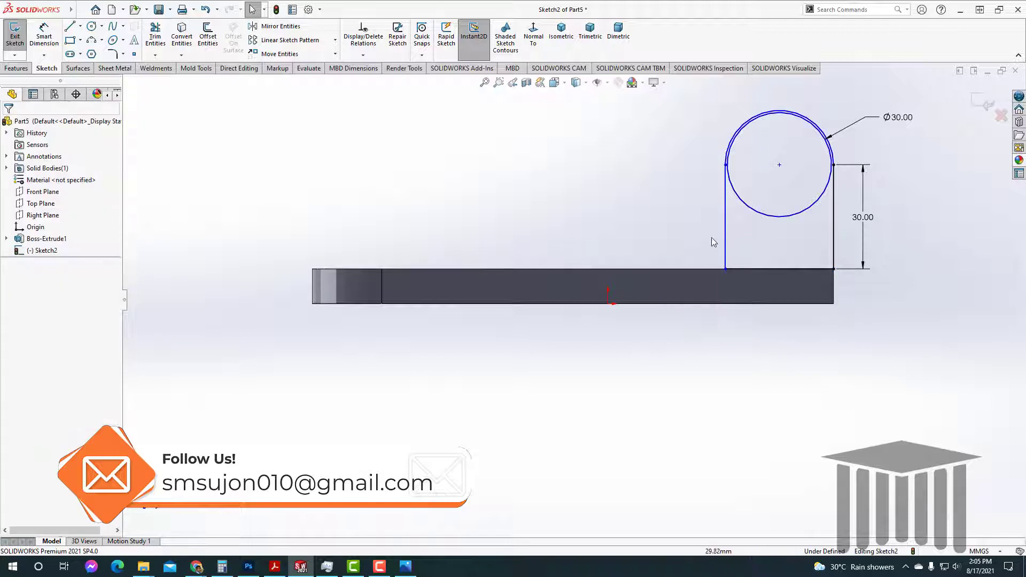
click(44, 35)
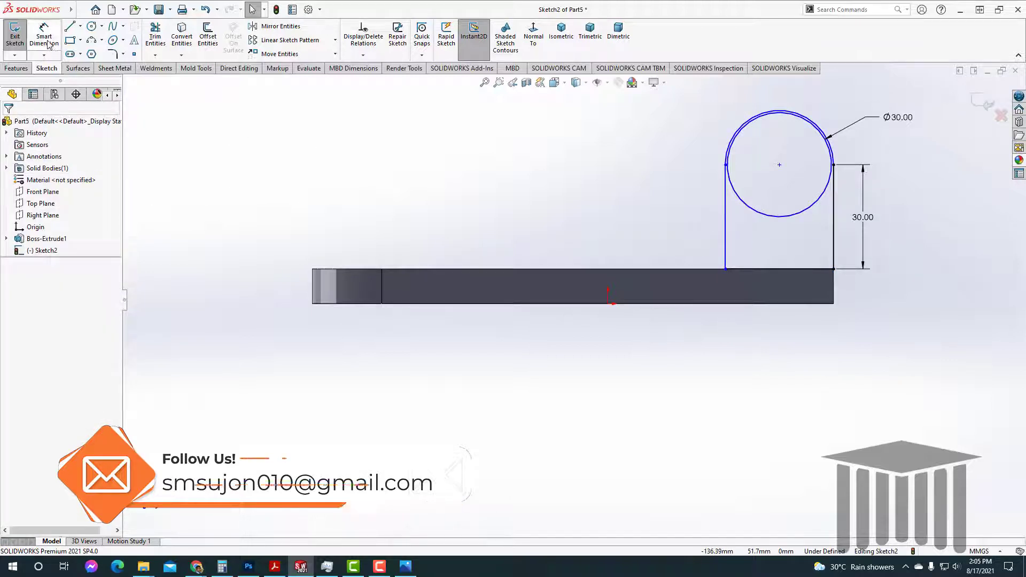
click(727, 157)
click(656, 148)
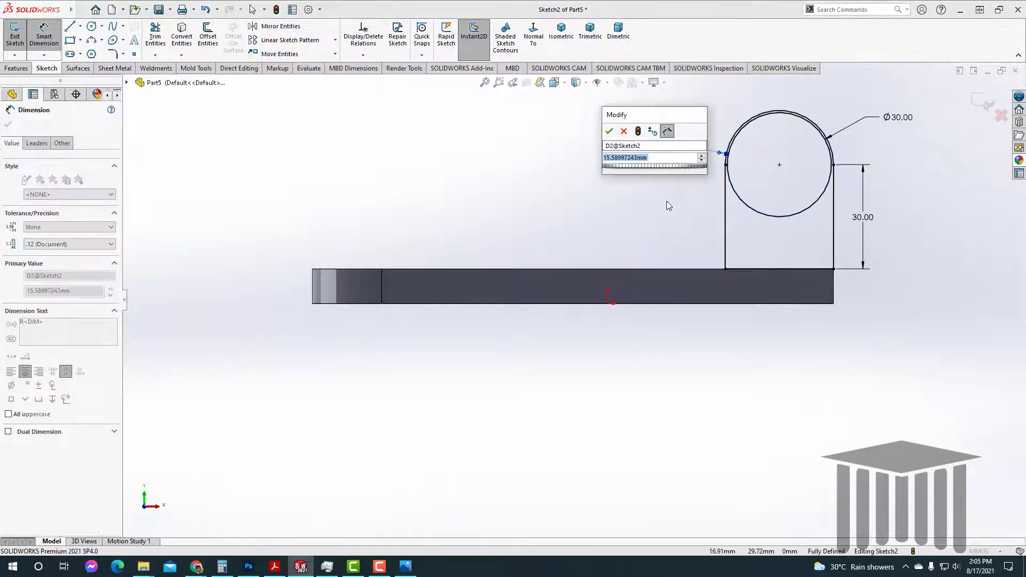
text(5)
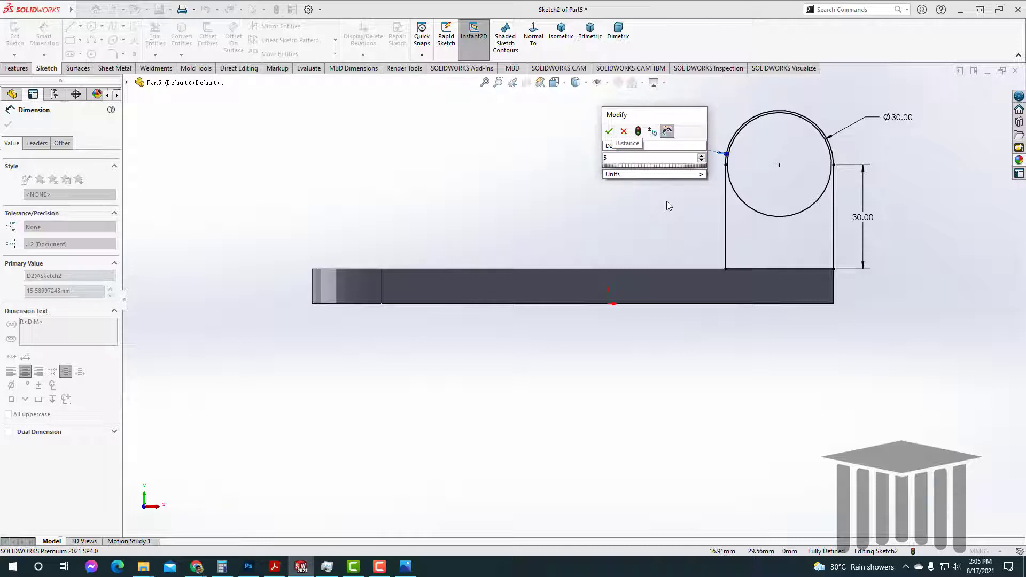
text(0)
key(Return)
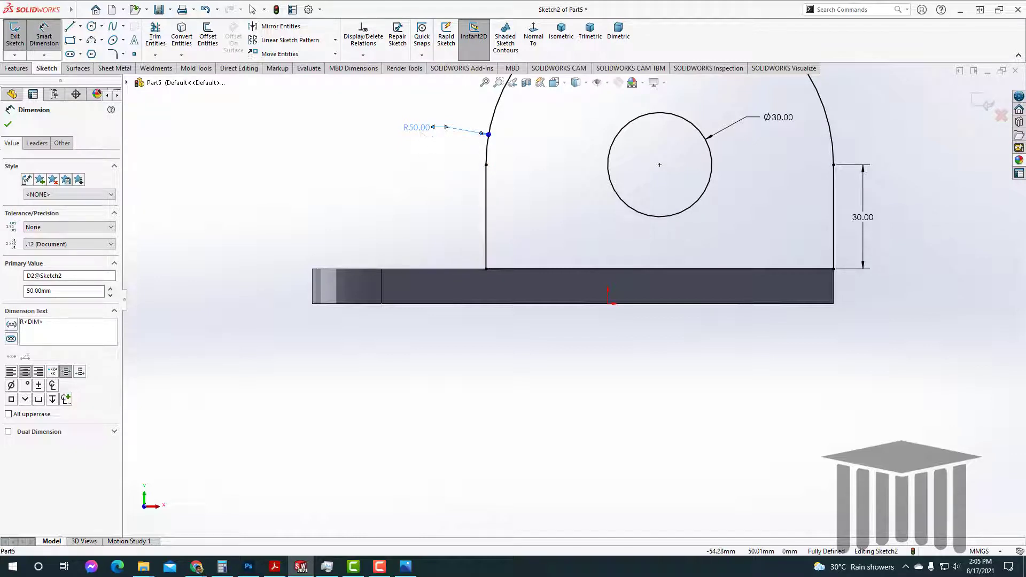
Set the top arc's radius to 25 mm
click(419, 129)
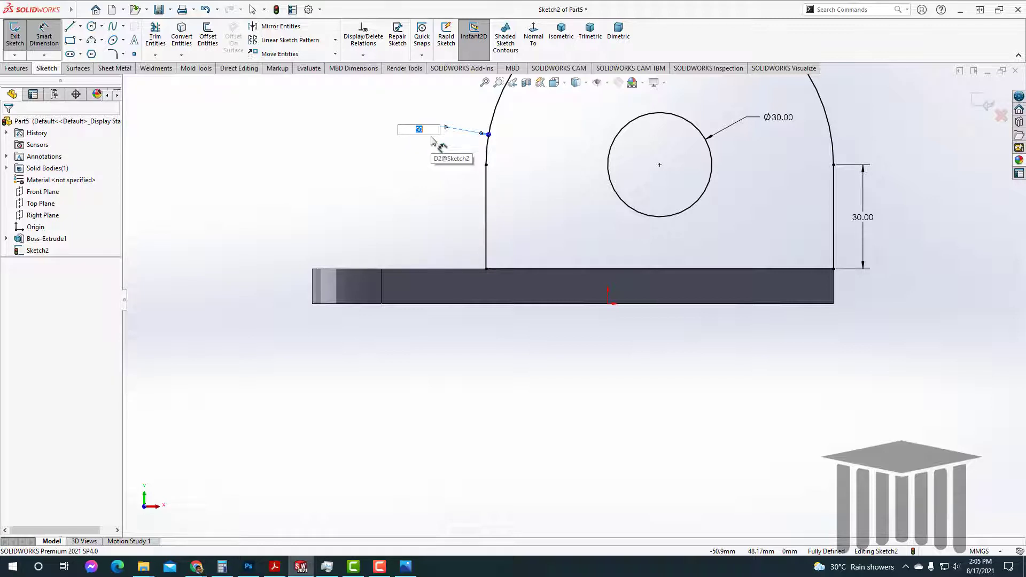
text(25)
key(Return)
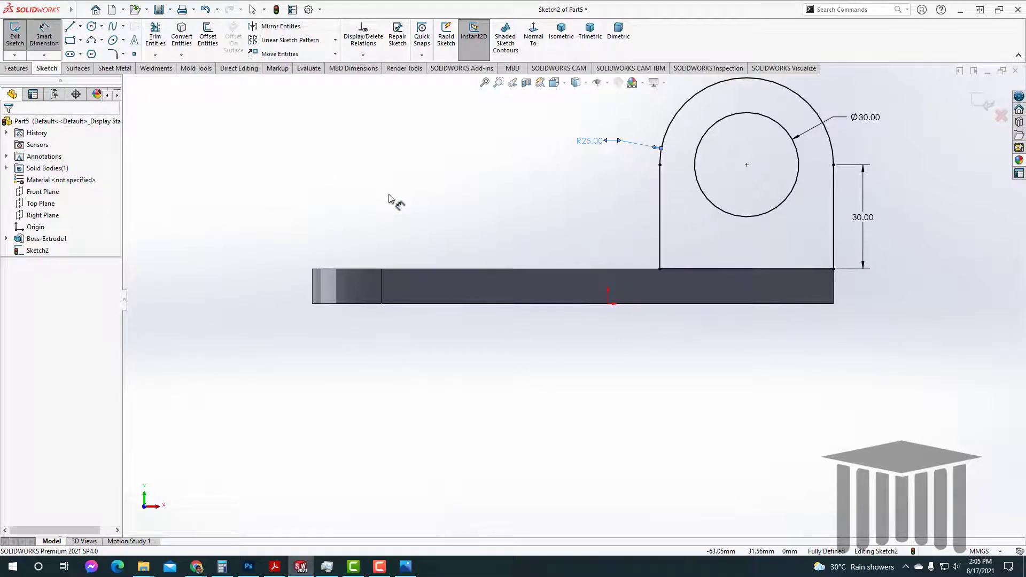
click(47, 32)
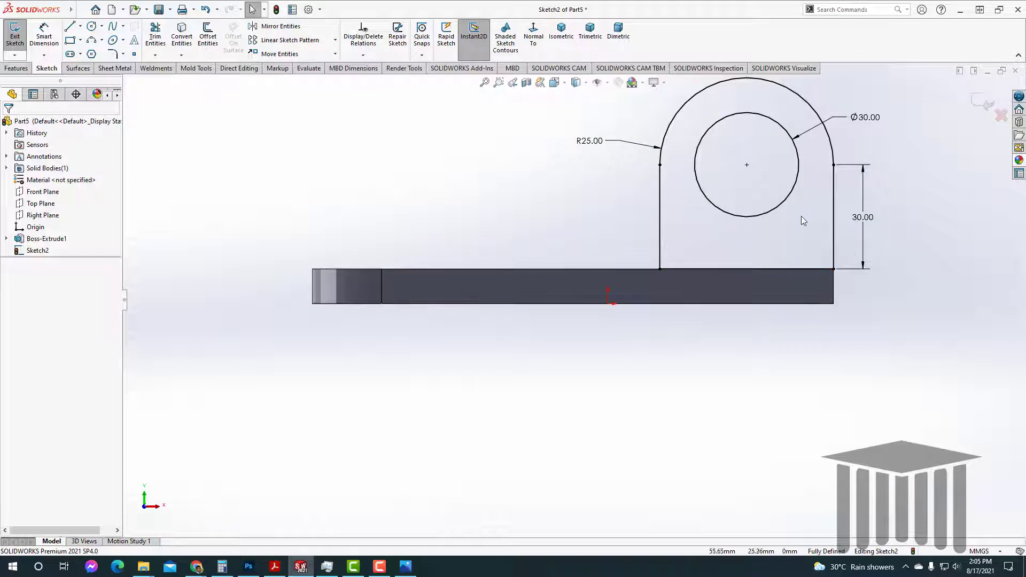
Extrude the rounded, holed profile as a blind boss 10 mm thick, reversed inward over the plate and merged with it
click(18, 68)
click(571, 31)
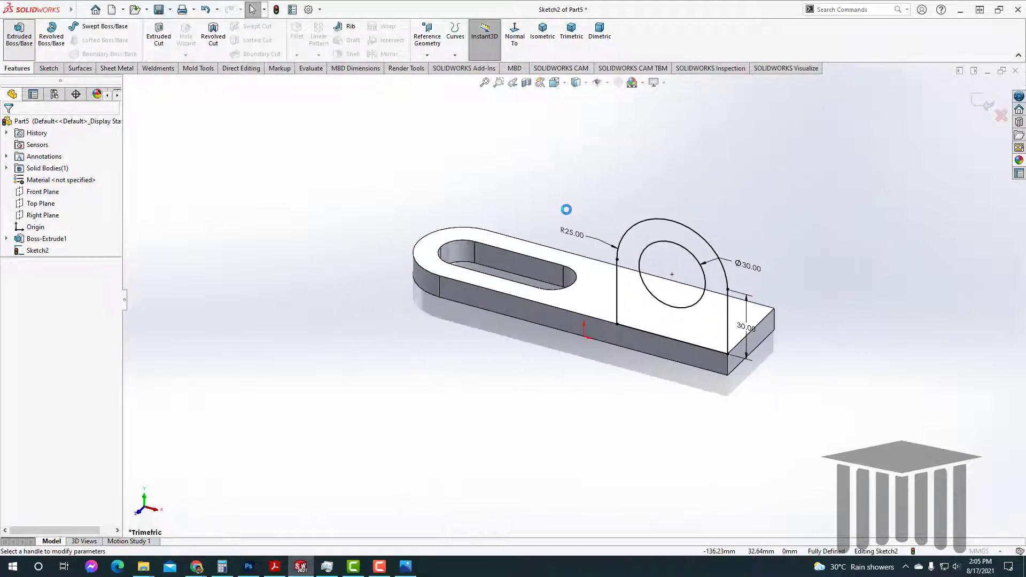
middle_drag(748, 195, 715, 203)
click(11, 190)
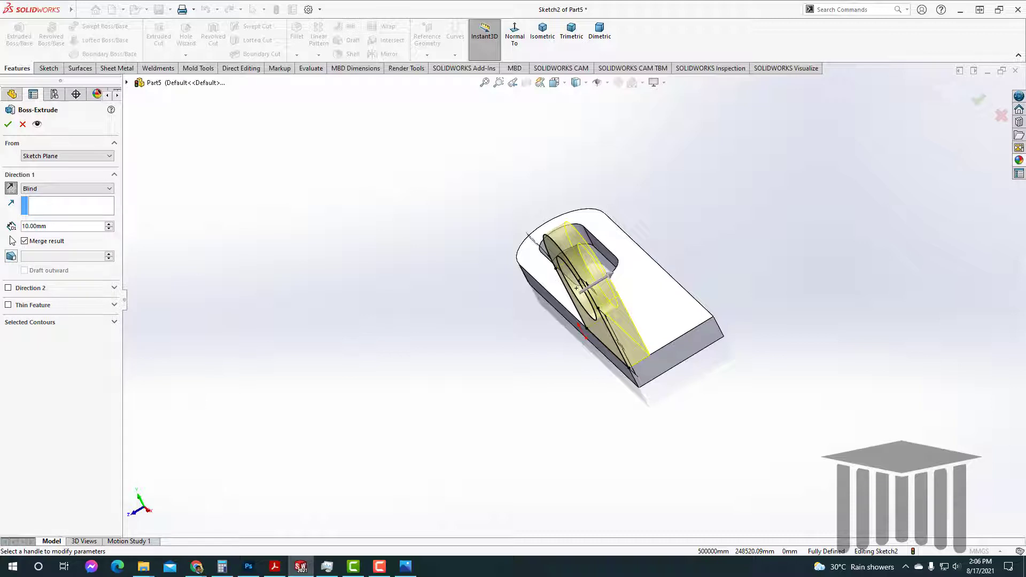
click(8, 125)
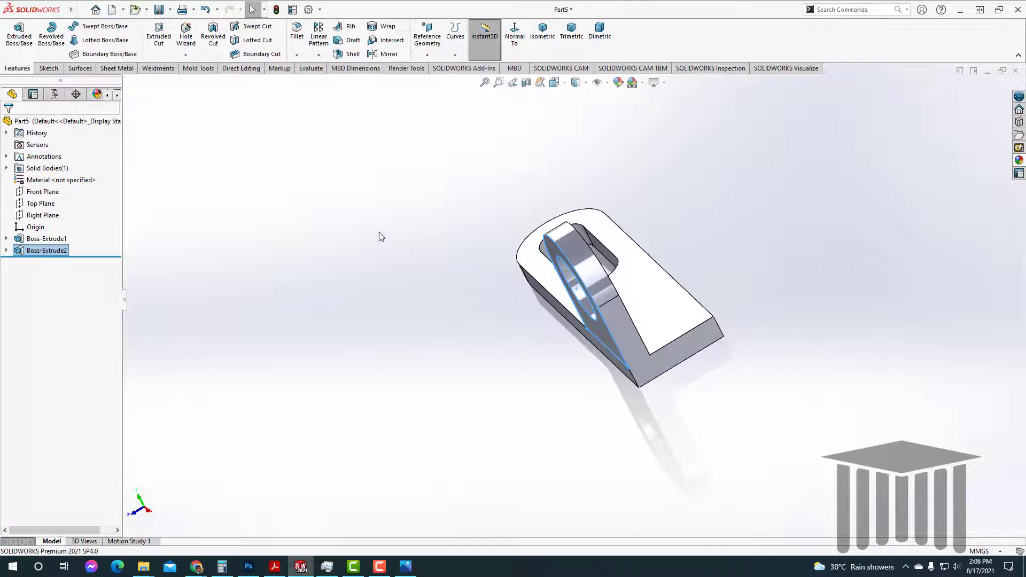
Mirror the holed lug extrusion about the Front Plane, including the base plate extrusion among the mirrored features
middle_drag(380, 233, 416, 247)
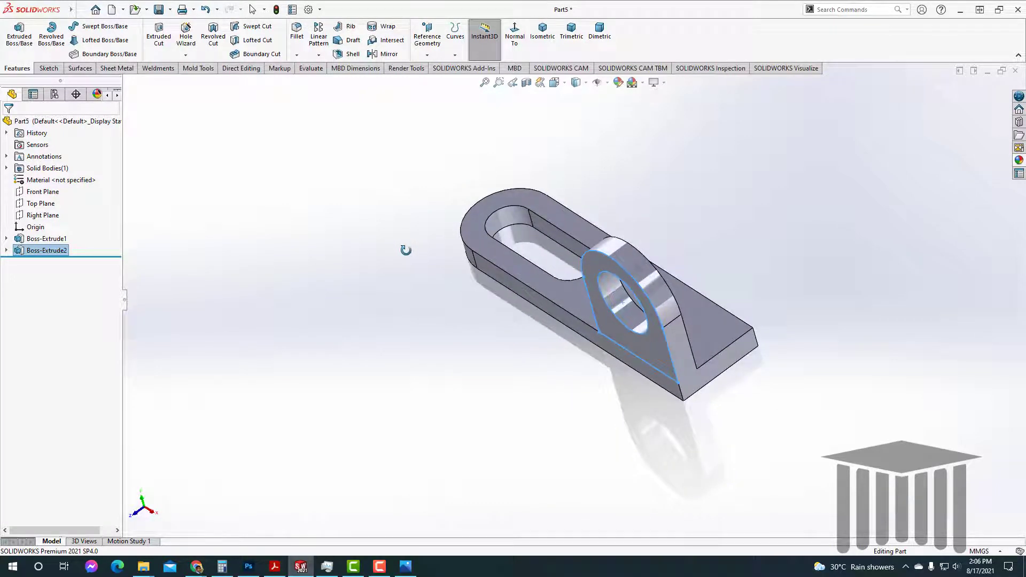
key(Escape)
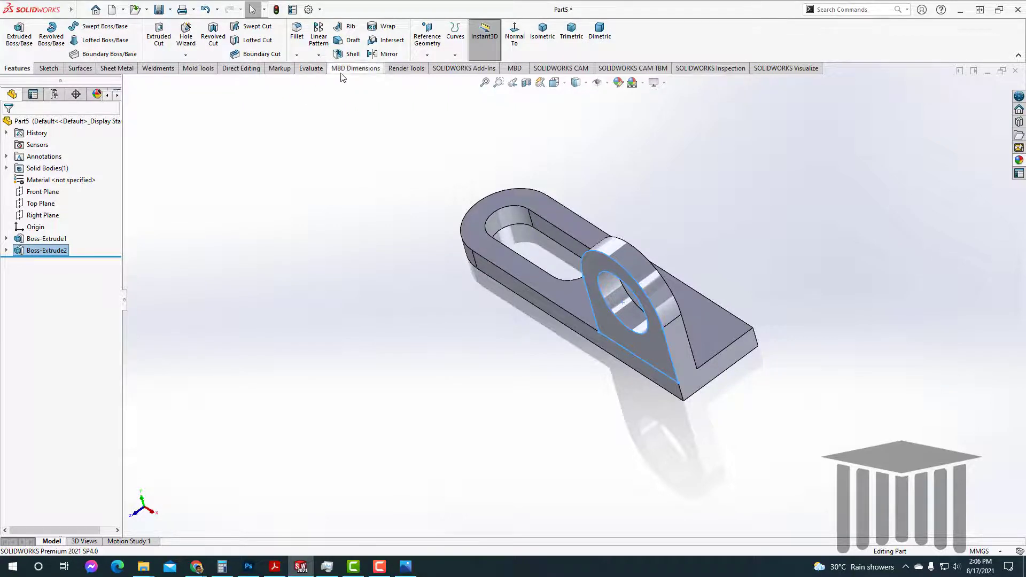
click(389, 54)
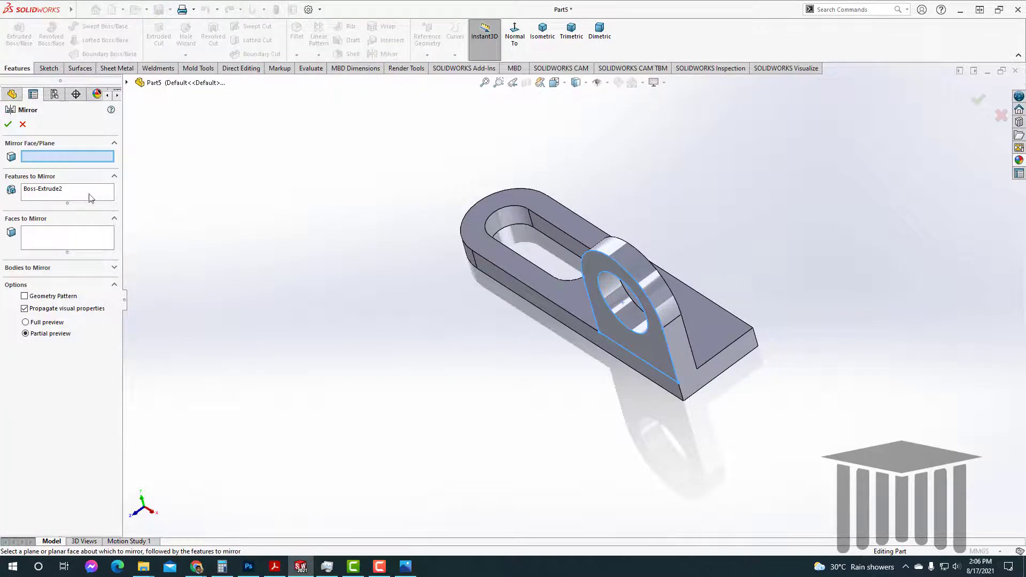
click(44, 191)
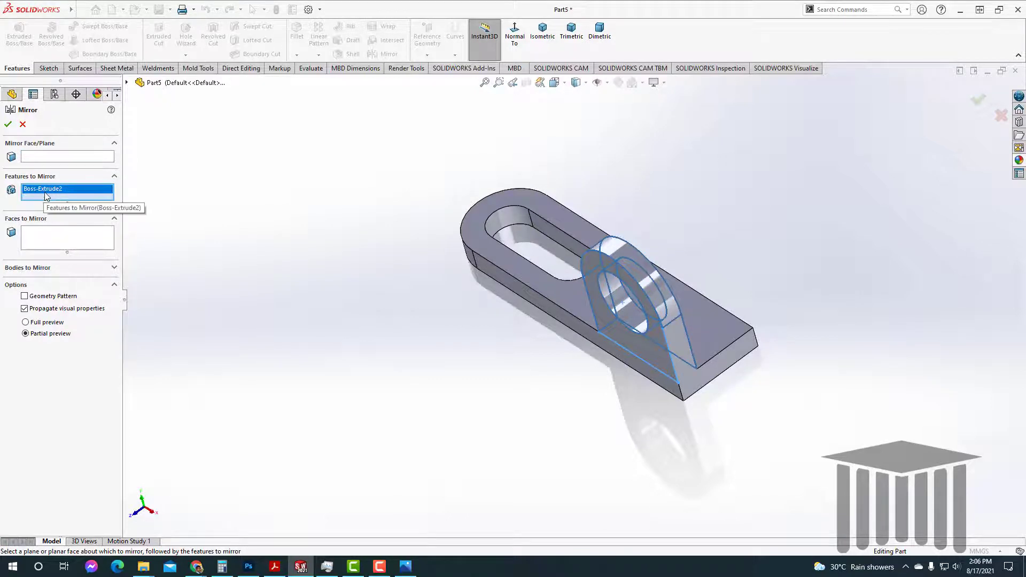
click(53, 156)
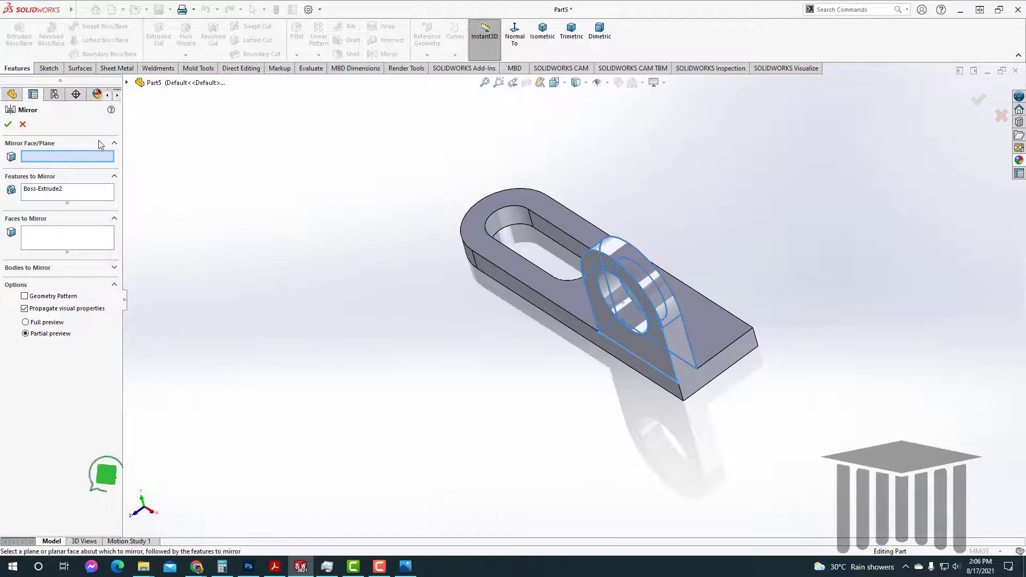
click(128, 83)
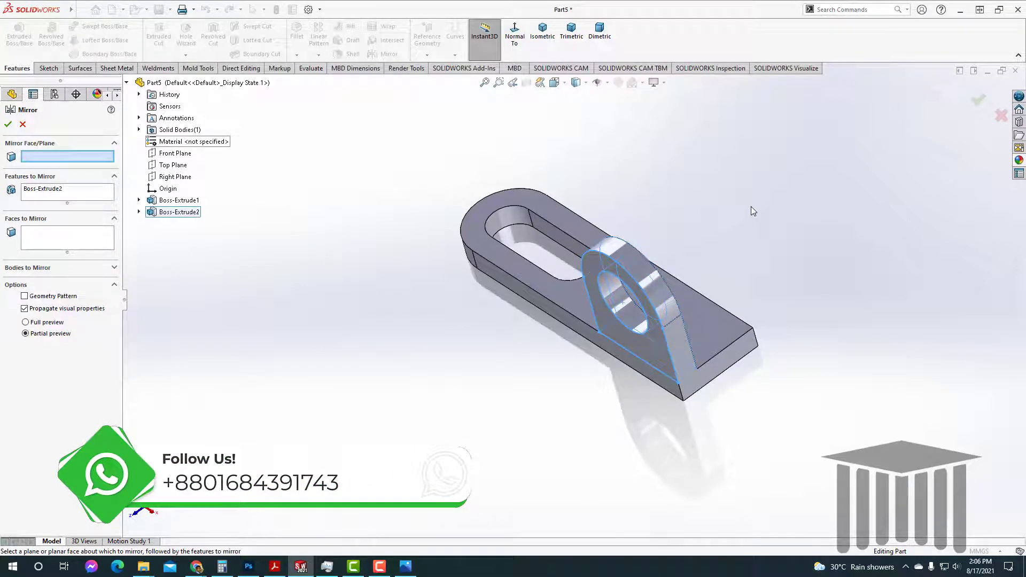
middle_drag(785, 220, 771, 249)
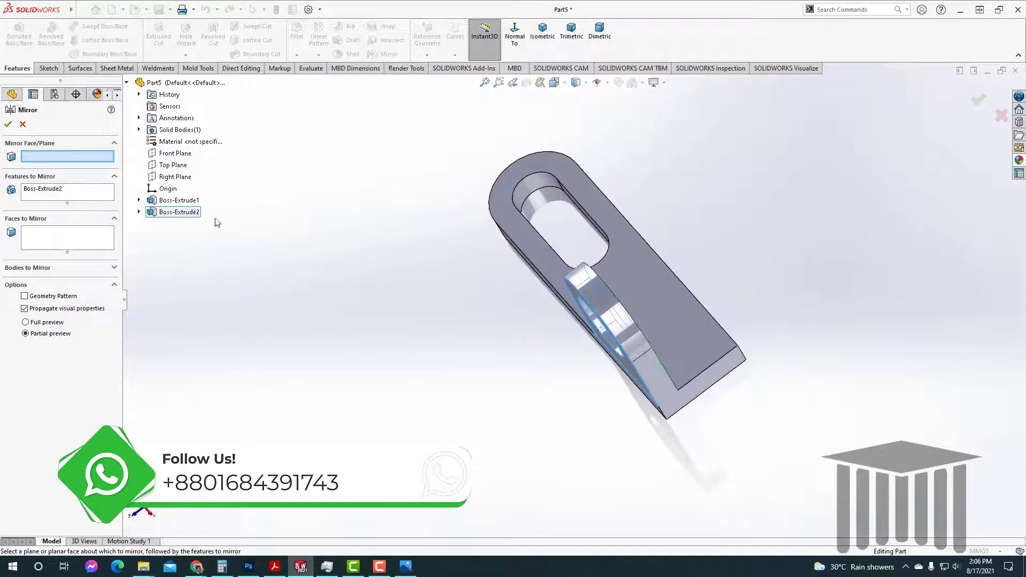
click(176, 154)
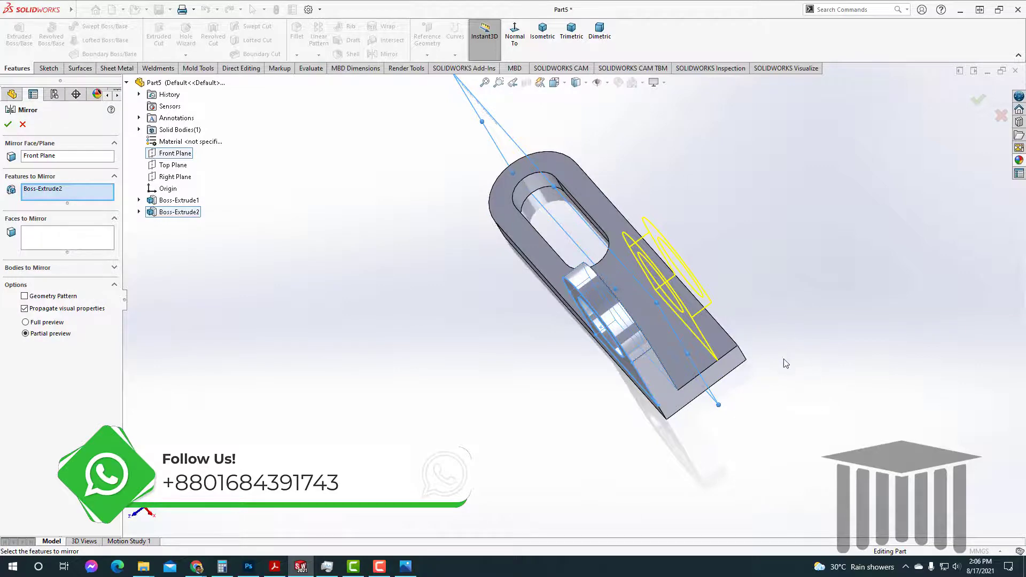
middle_drag(804, 342, 791, 249)
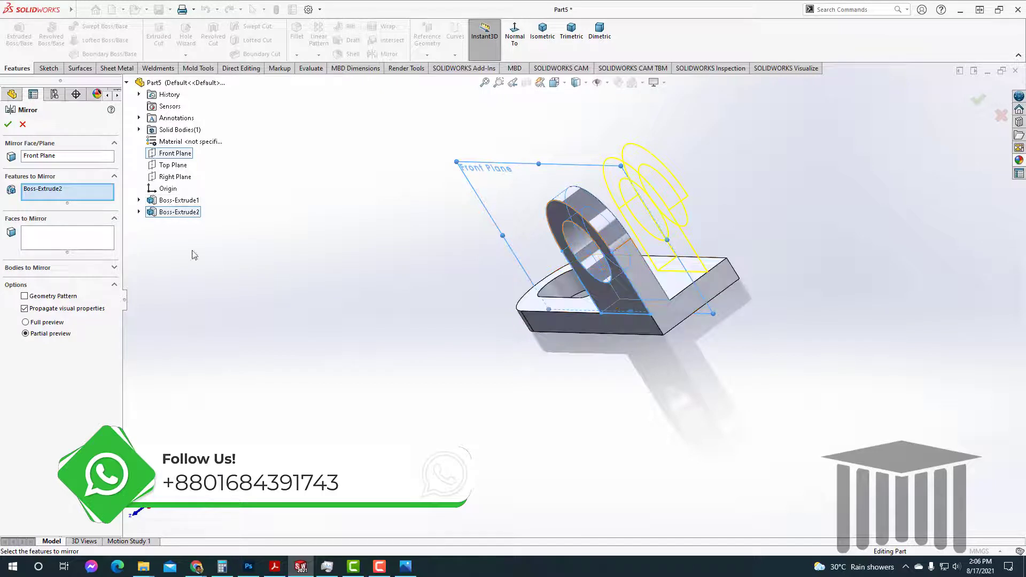
click(69, 193)
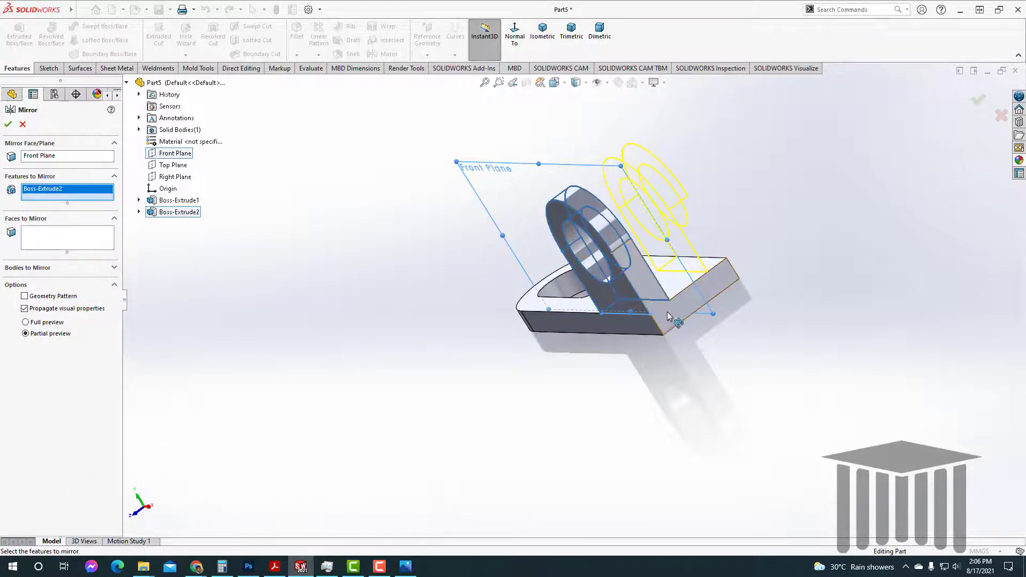
middle_drag(736, 389, 727, 386)
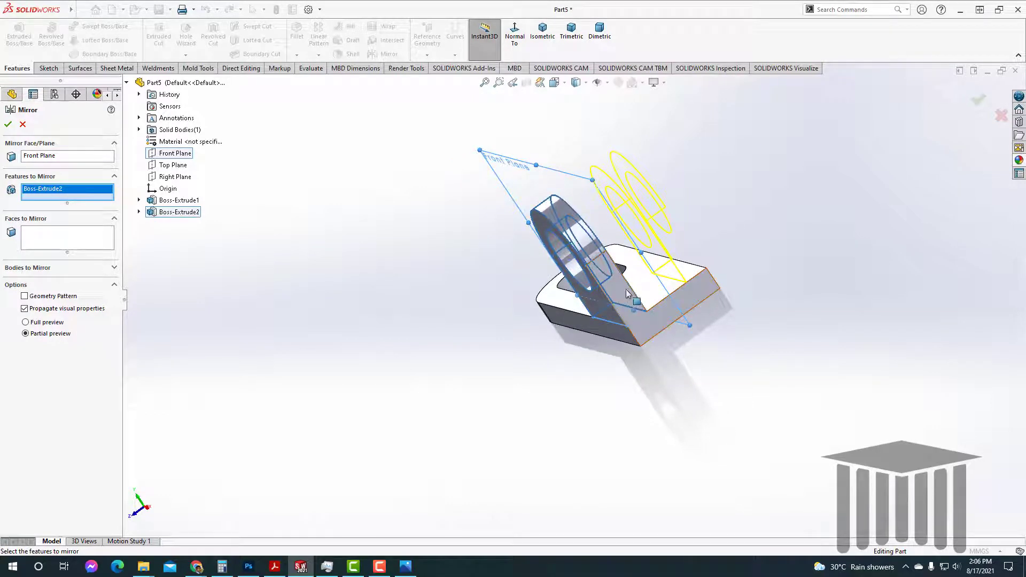
click(628, 293)
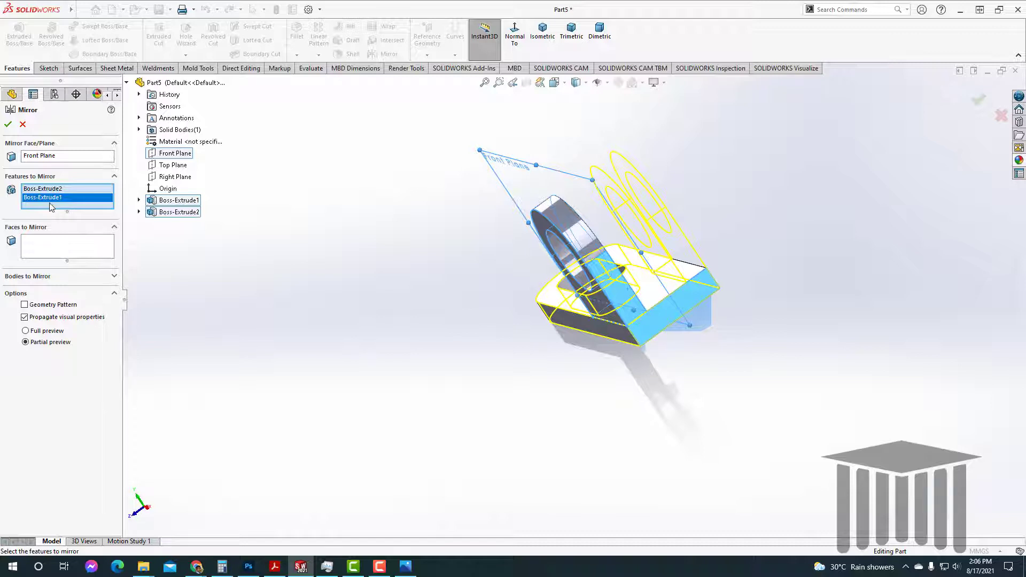
click(8, 125)
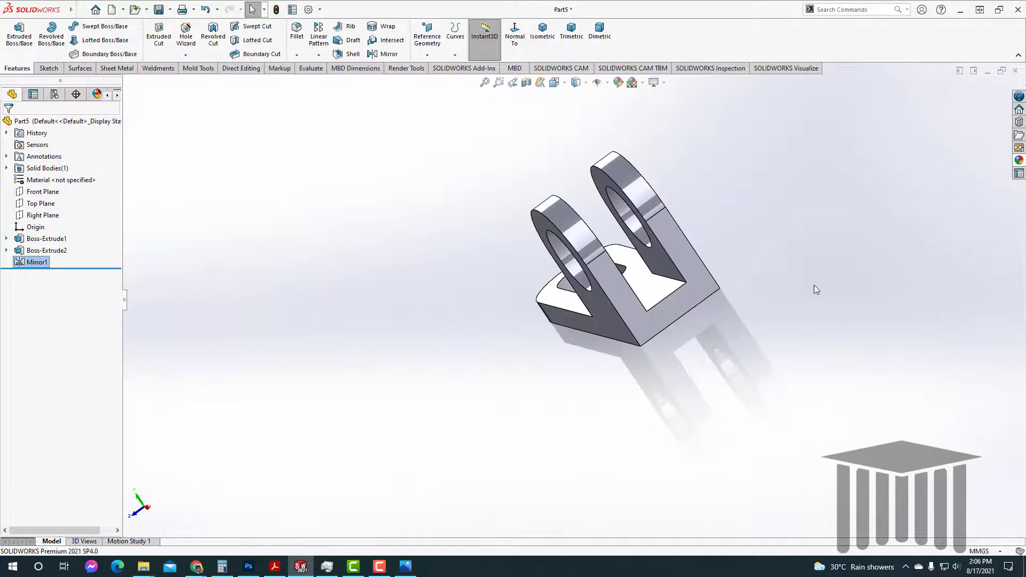
Colour the slotted plate's top face muted purple, RGB 123, 111, 158
middle_drag(816, 289, 790, 313)
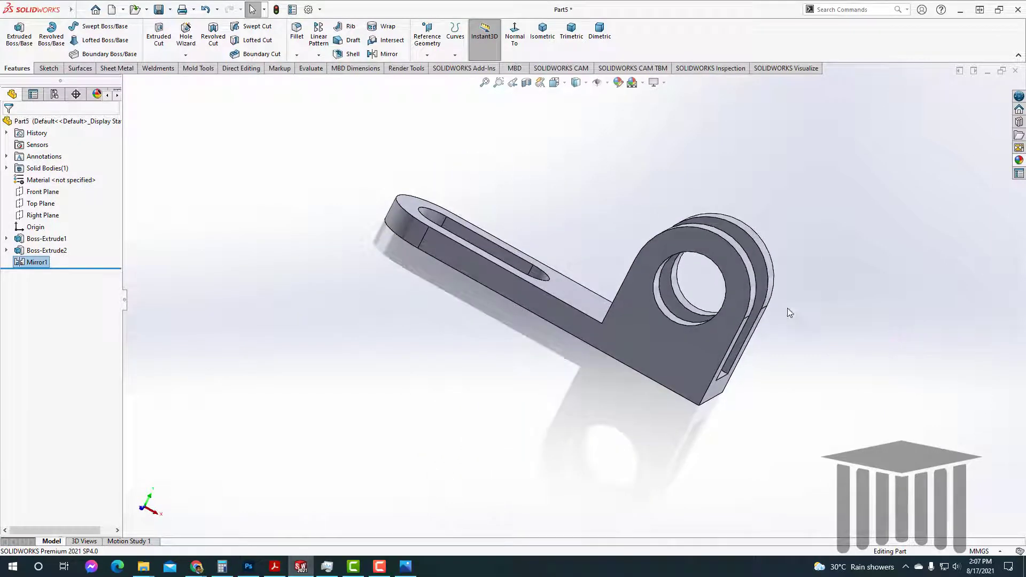
middle_drag(366, 268, 374, 360)
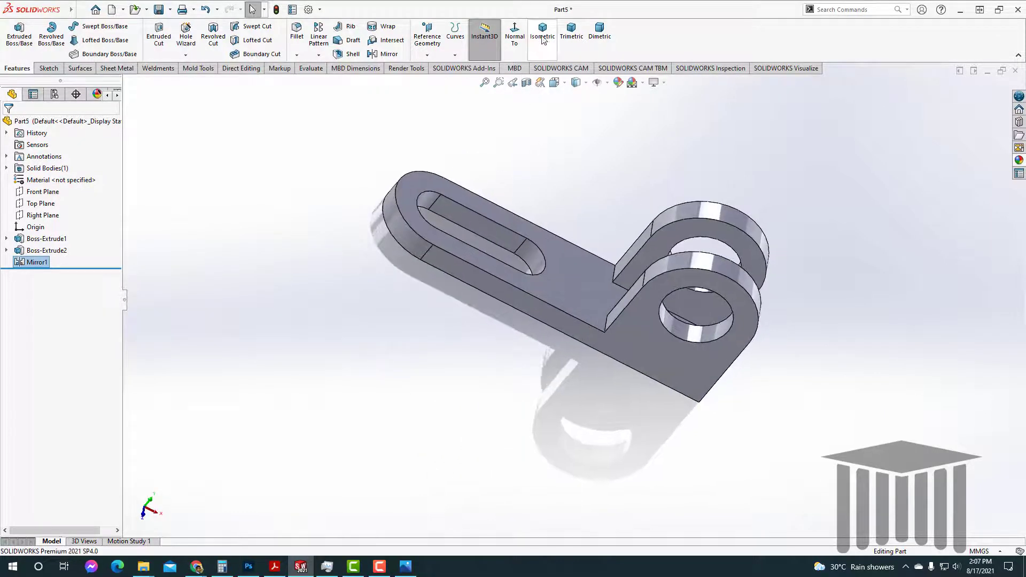
click(543, 38)
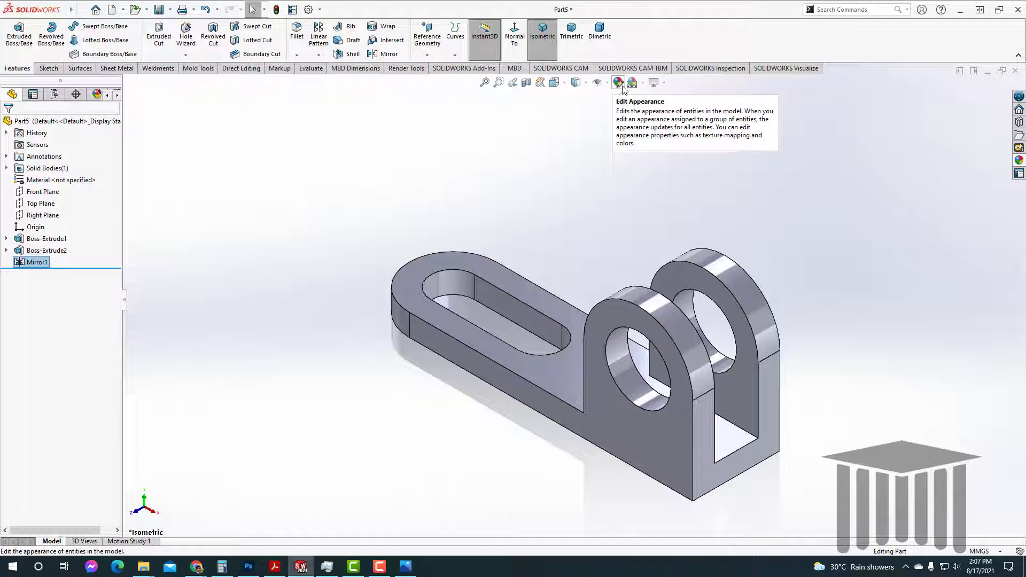
click(557, 363)
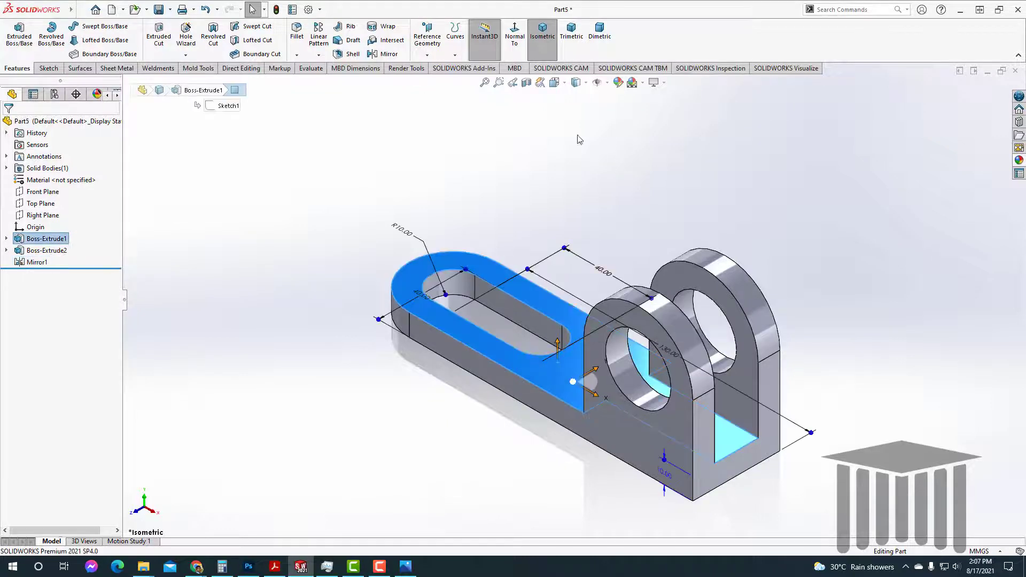
click(619, 83)
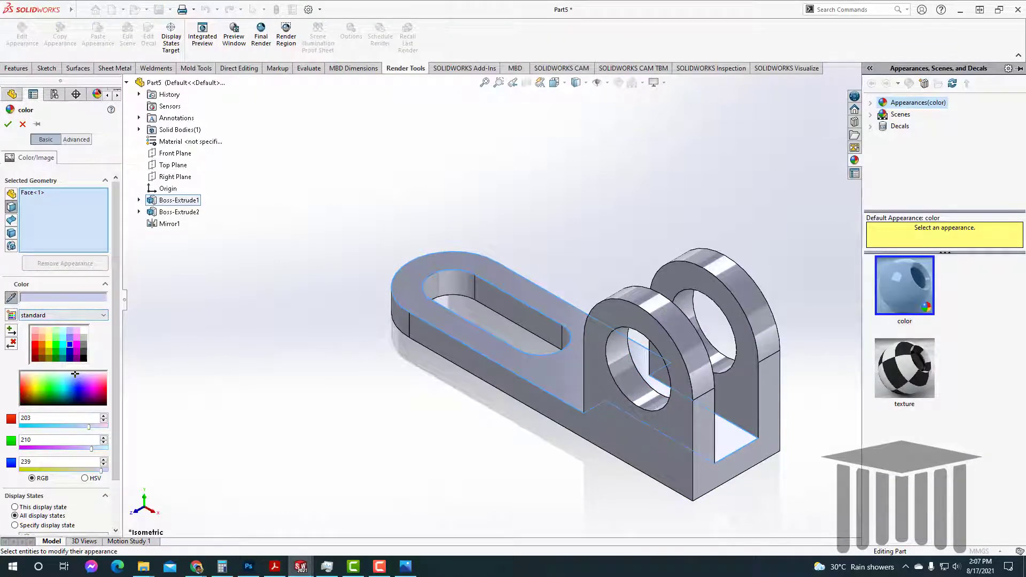
click(12, 298)
click(606, 305)
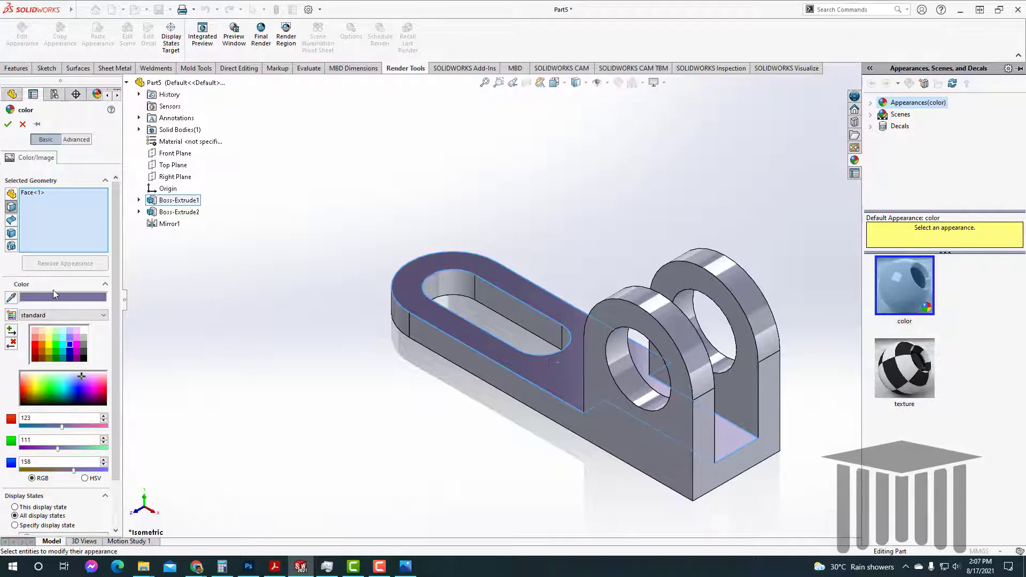
click(8, 125)
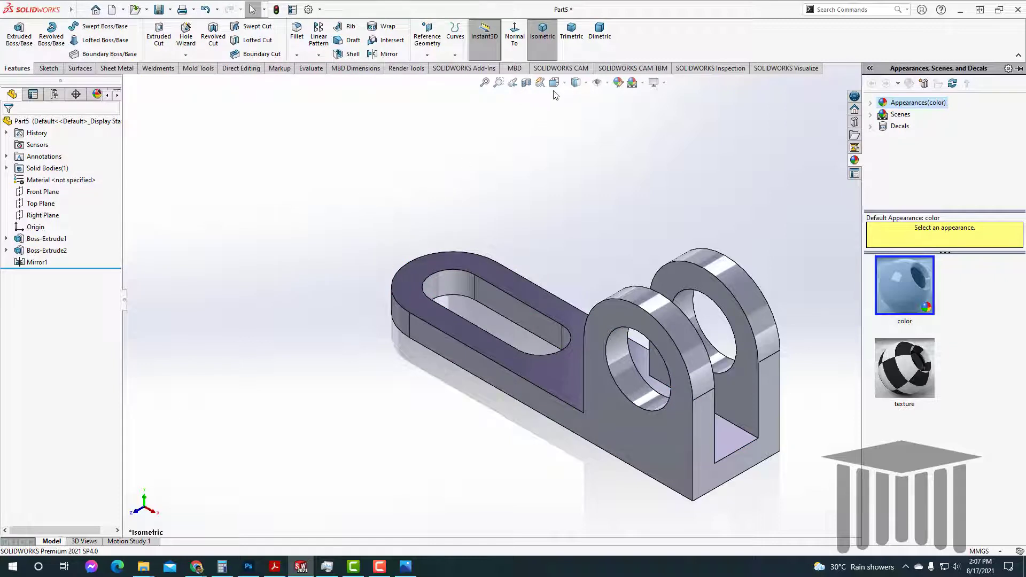
Colour the outer side face of the plate and its front lug teal, RGB 50, 140, 165
click(617, 434)
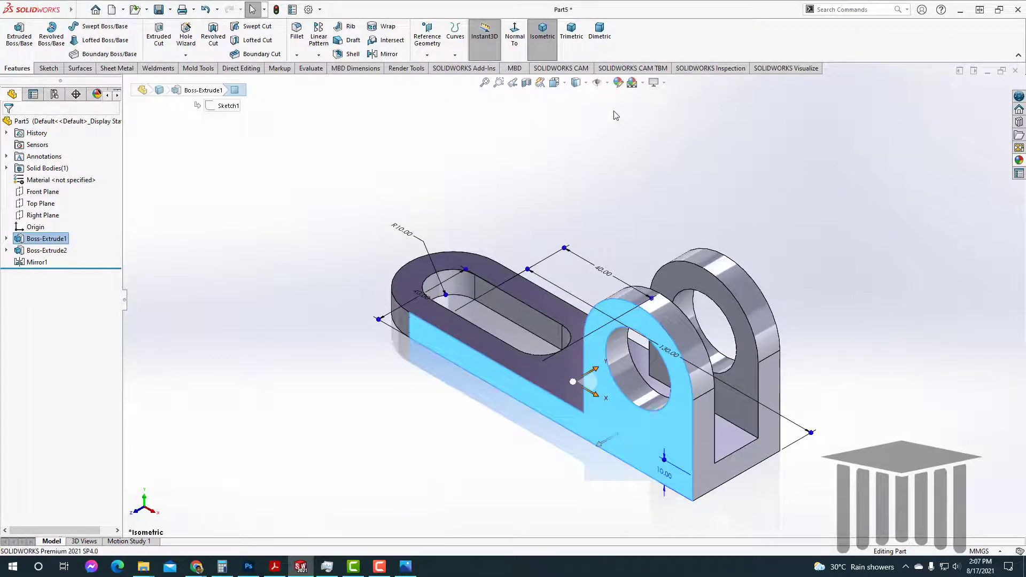
click(618, 82)
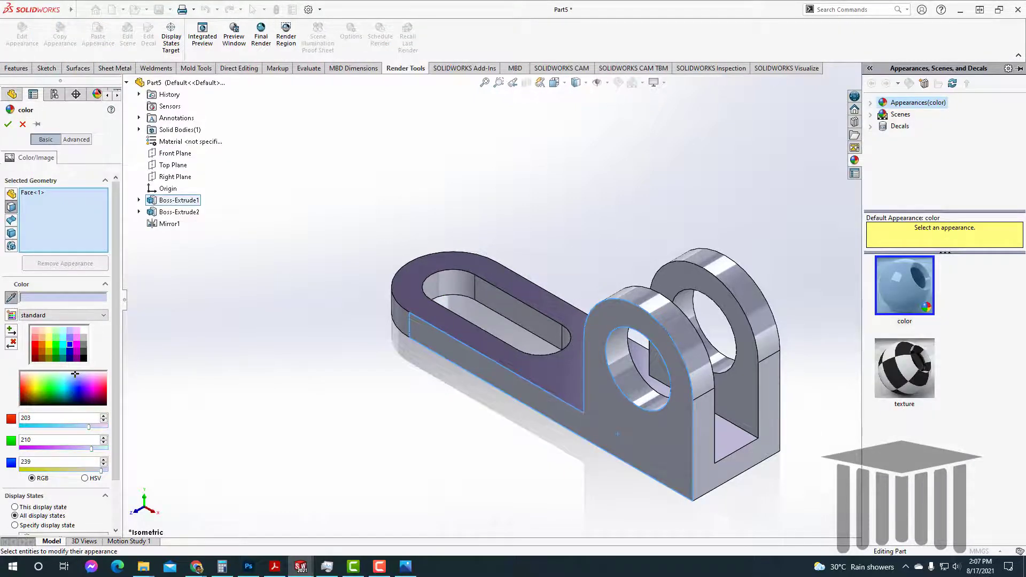
click(67, 384)
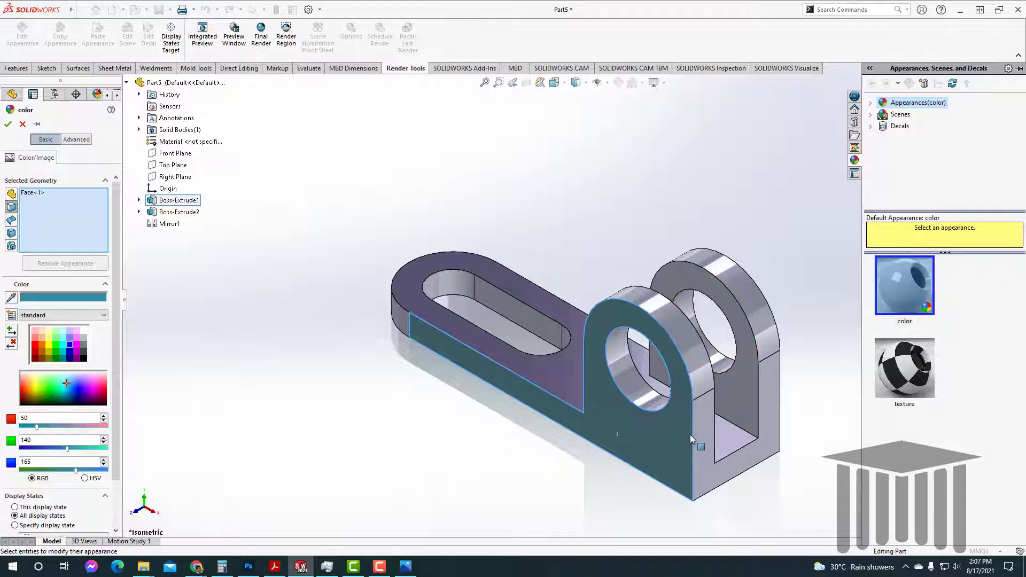
click(8, 127)
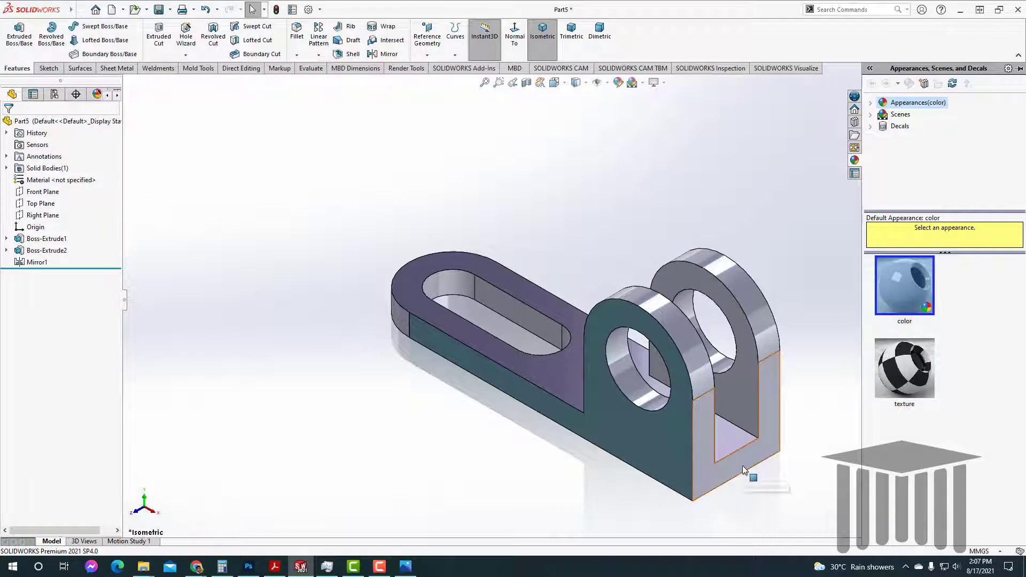
Colour the U-shaped end face below the two lugs light red, RGB 255, 88, 85
click(742, 466)
click(618, 82)
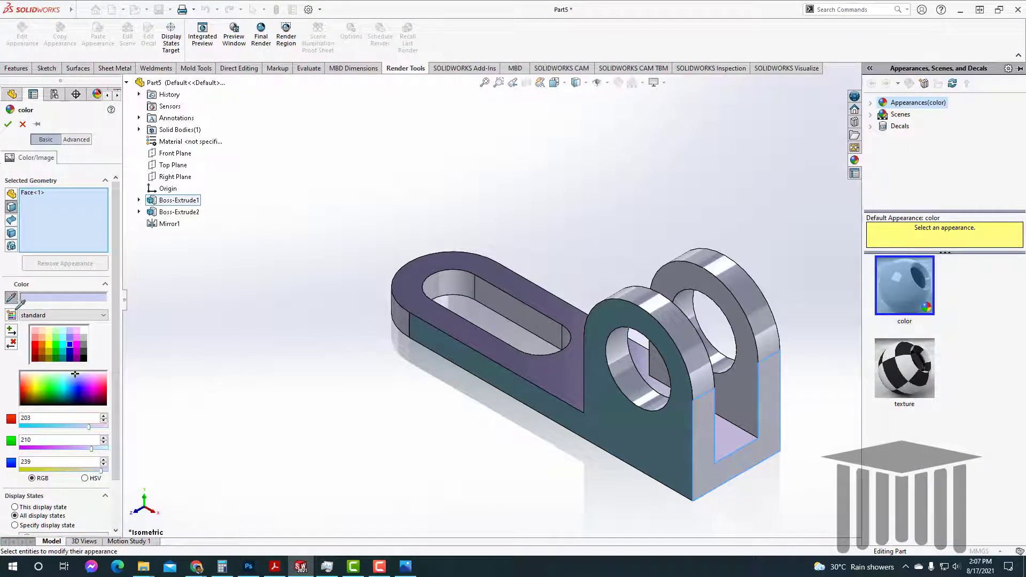
click(21, 376)
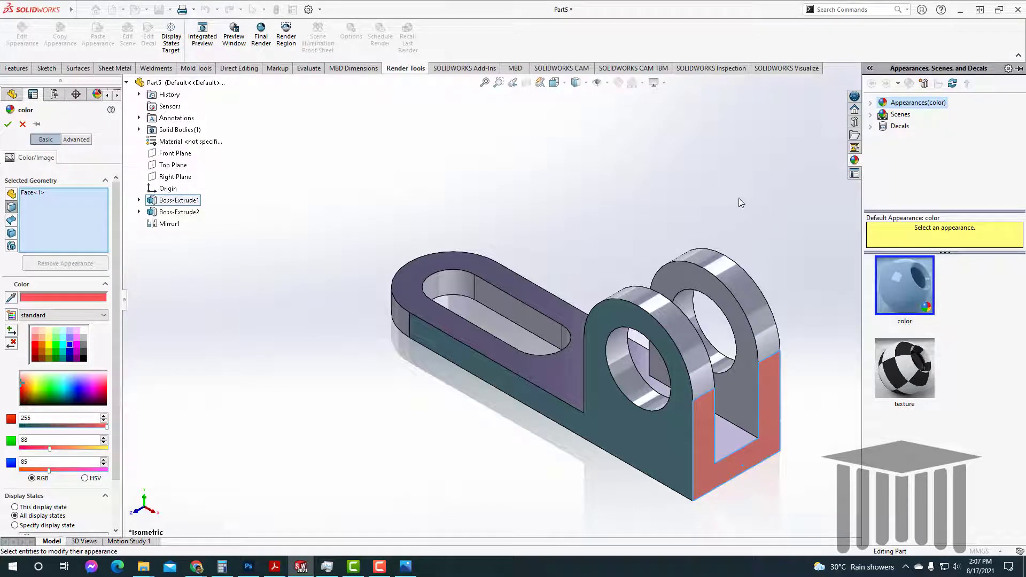
click(9, 127)
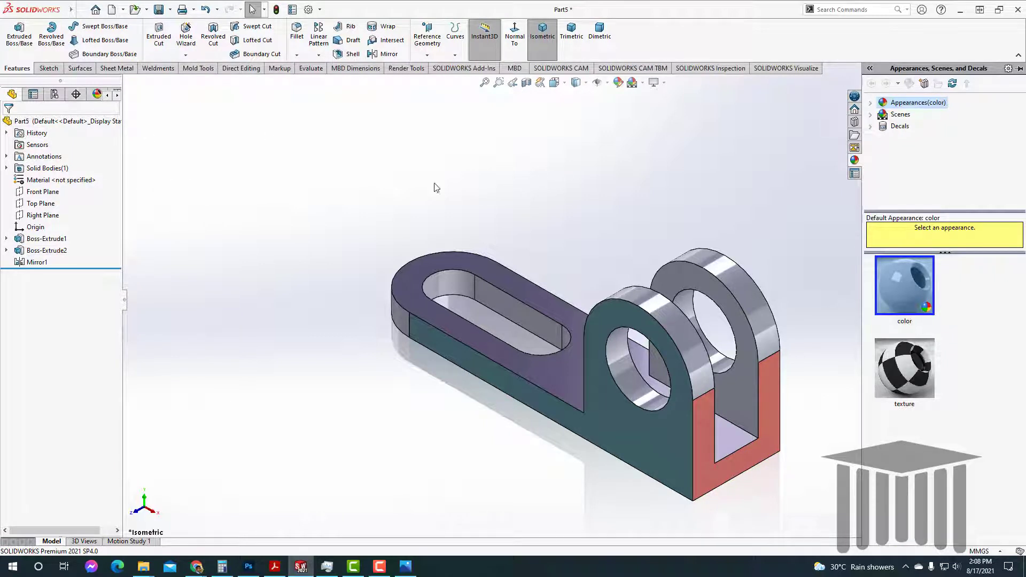
Colour the mirrored lug's inner face, the opposite outer side face and the plate's rounded end face green, RGB 0, 130, 84
click(745, 357)
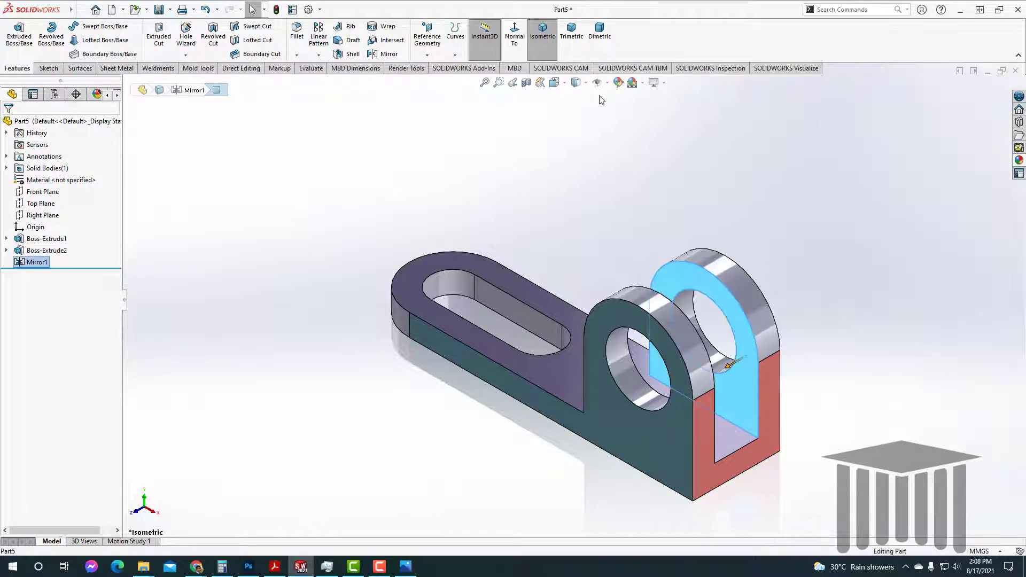
click(618, 83)
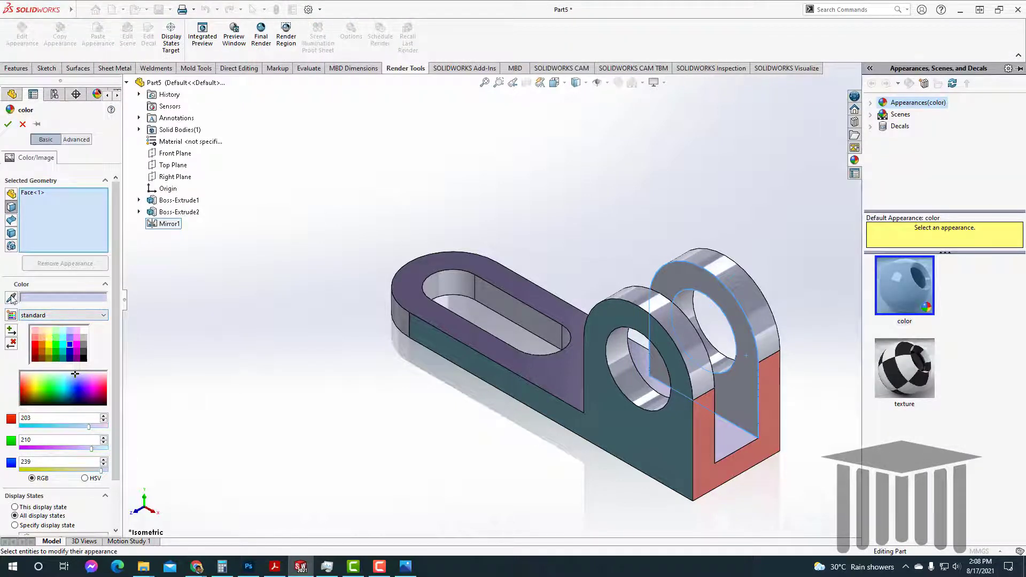
click(59, 397)
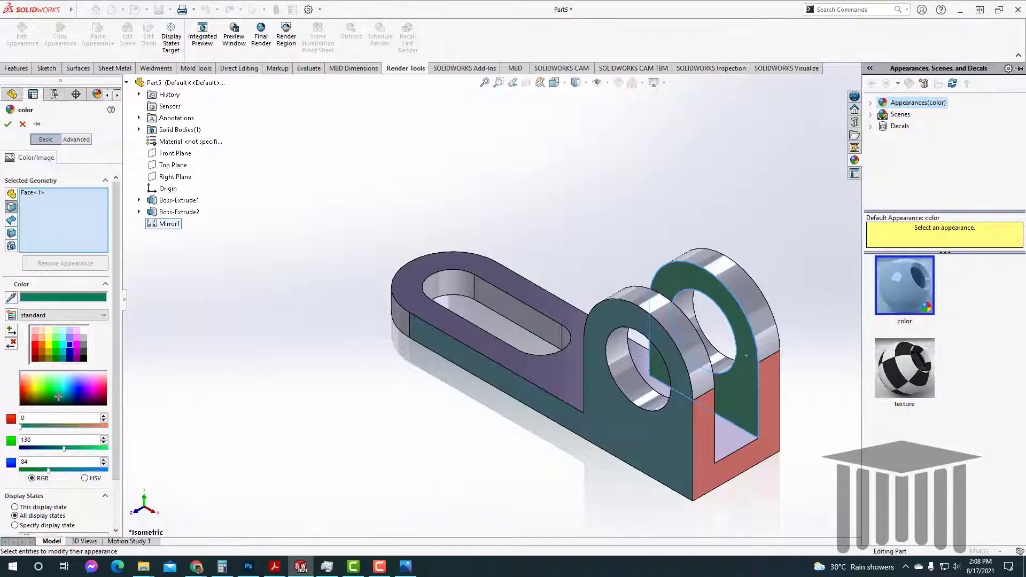
middle_drag(782, 173, 692, 348)
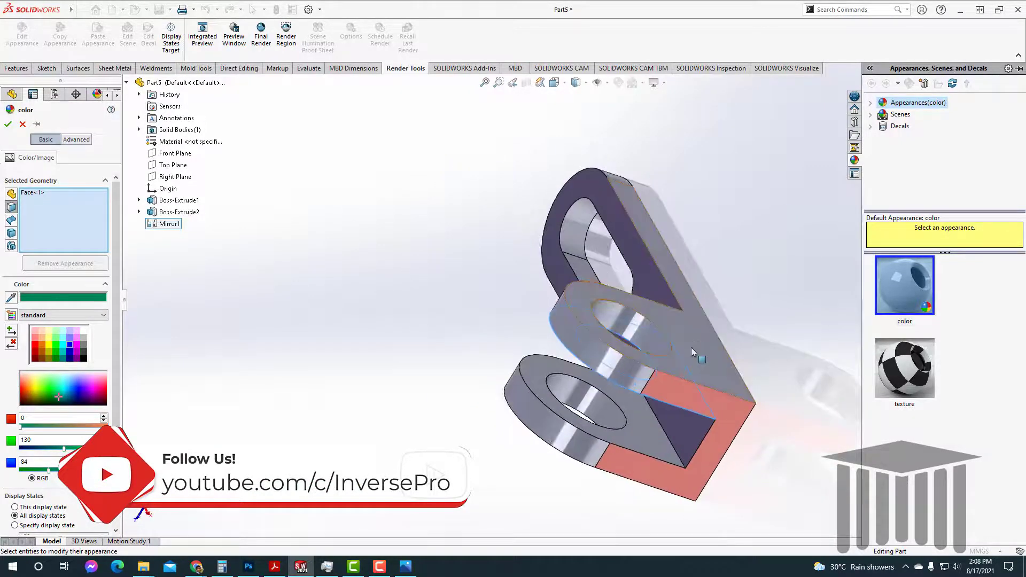
click(691, 349)
middle_drag(574, 230, 830, 268)
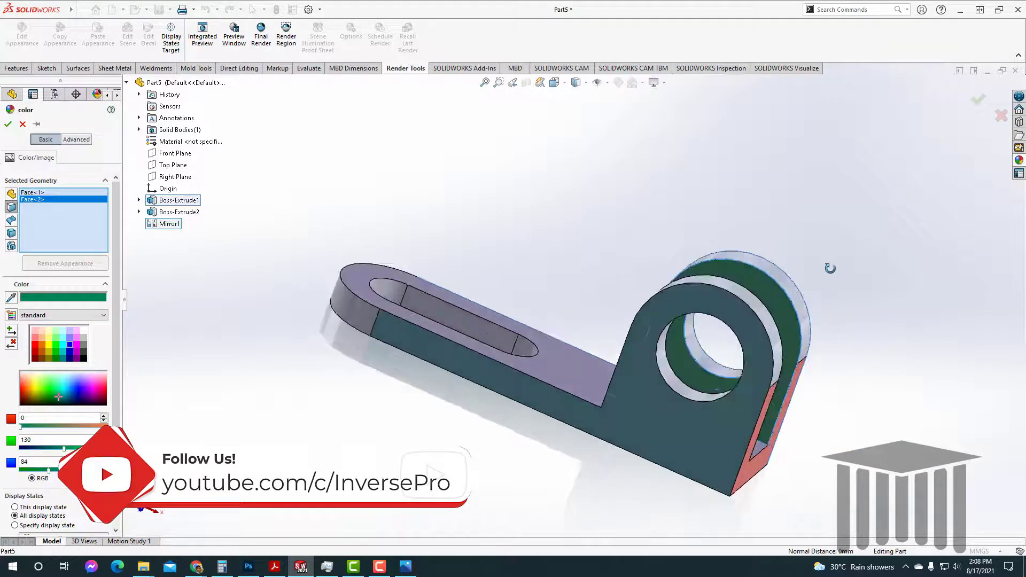
click(348, 306)
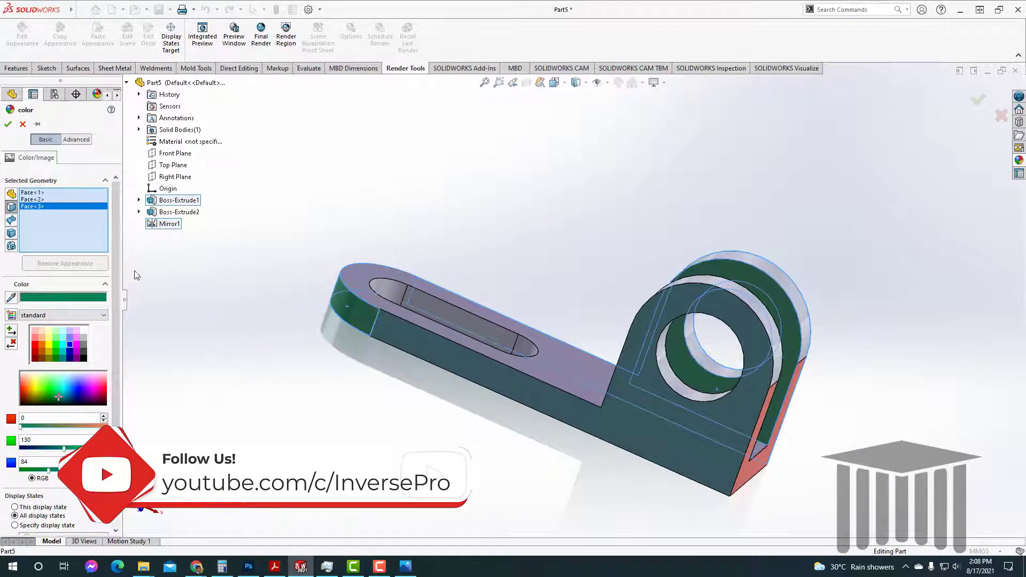
click(8, 124)
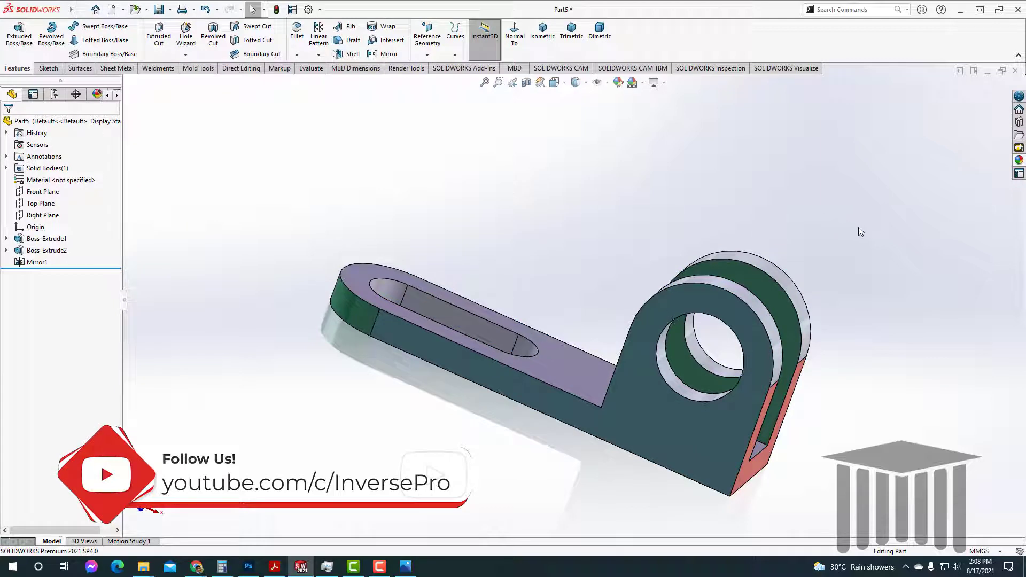
Colour all four inner wall faces of the plate's slot orange-brown, RGB 162, 96, 1
click(455, 321)
click(618, 83)
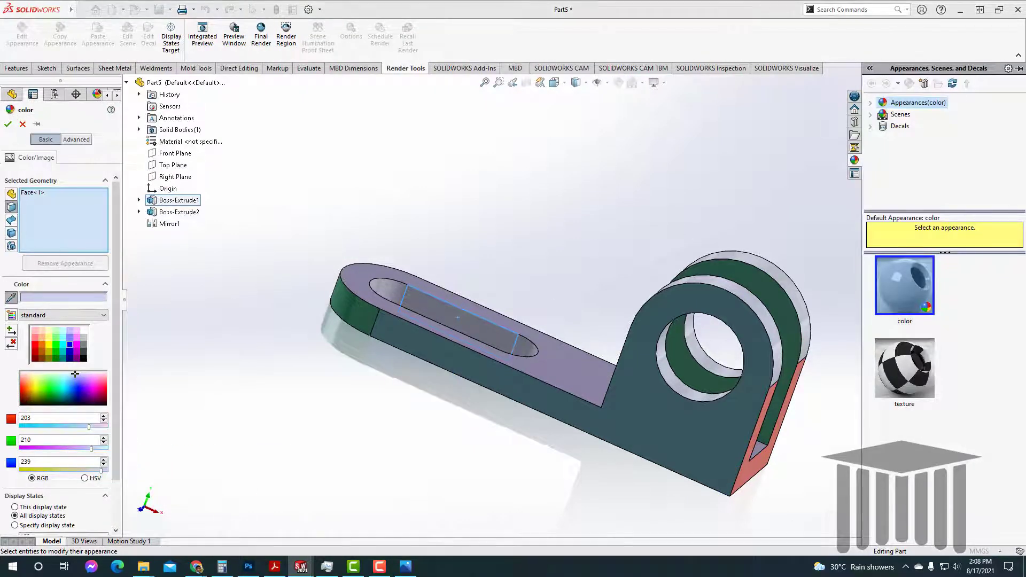
click(28, 388)
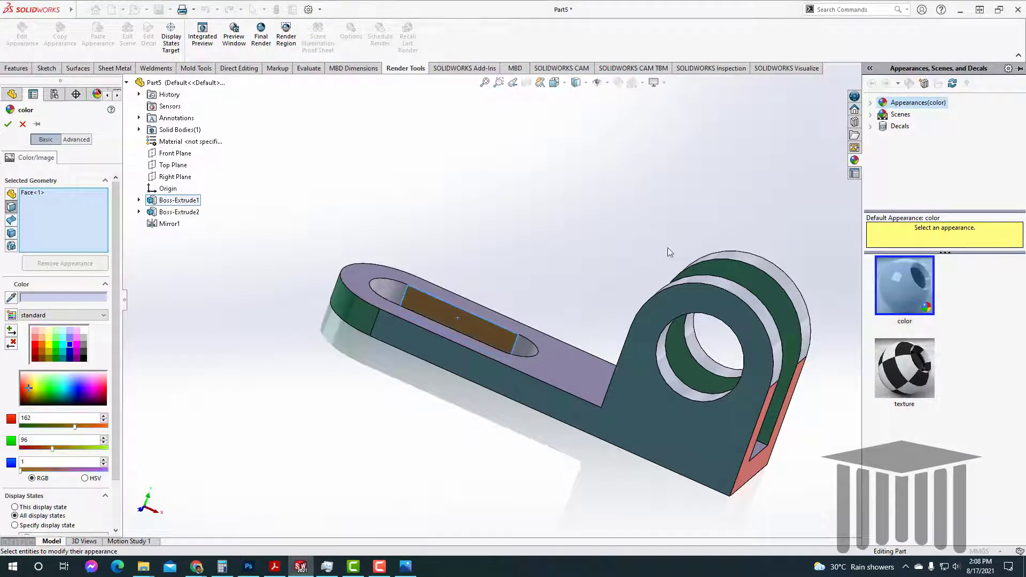
middle_drag(614, 197, 557, 271)
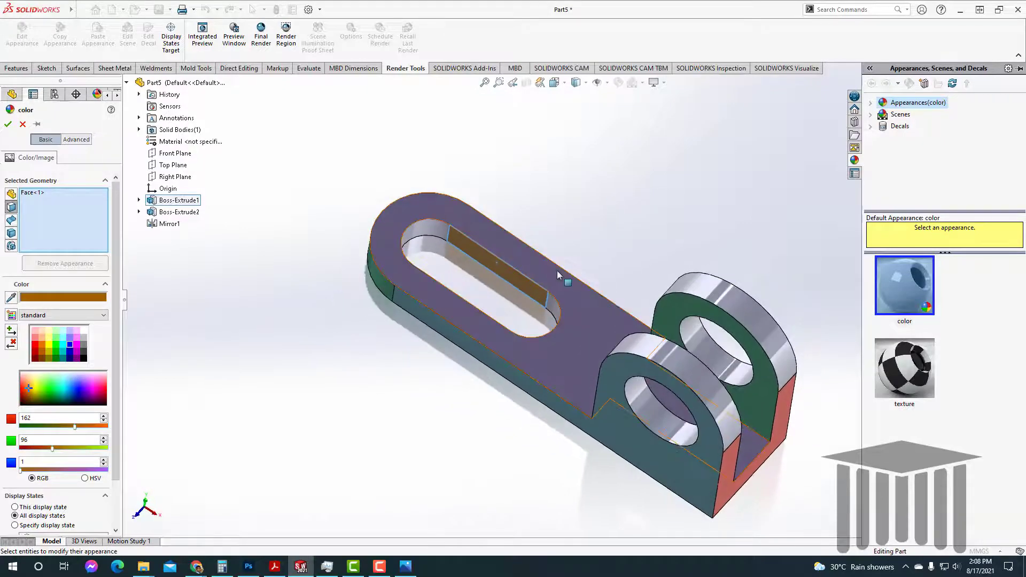
click(422, 227)
click(556, 305)
middle_drag(630, 219, 585, 270)
click(577, 229)
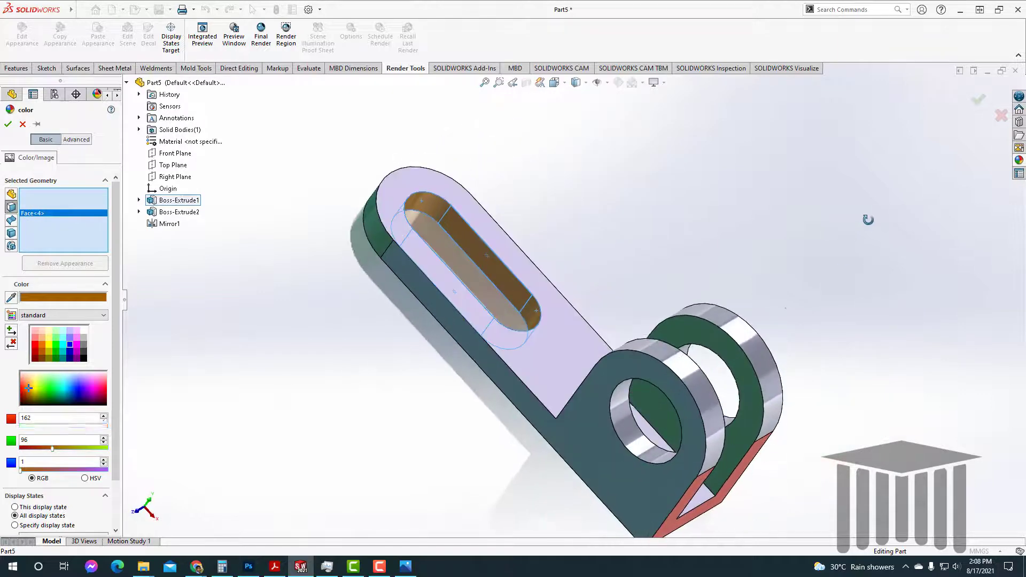
Apply the same orange-brown, RGB 162, 96, 1, to the inner cylindrical faces of both lug holes
middle_drag(855, 361, 836, 283)
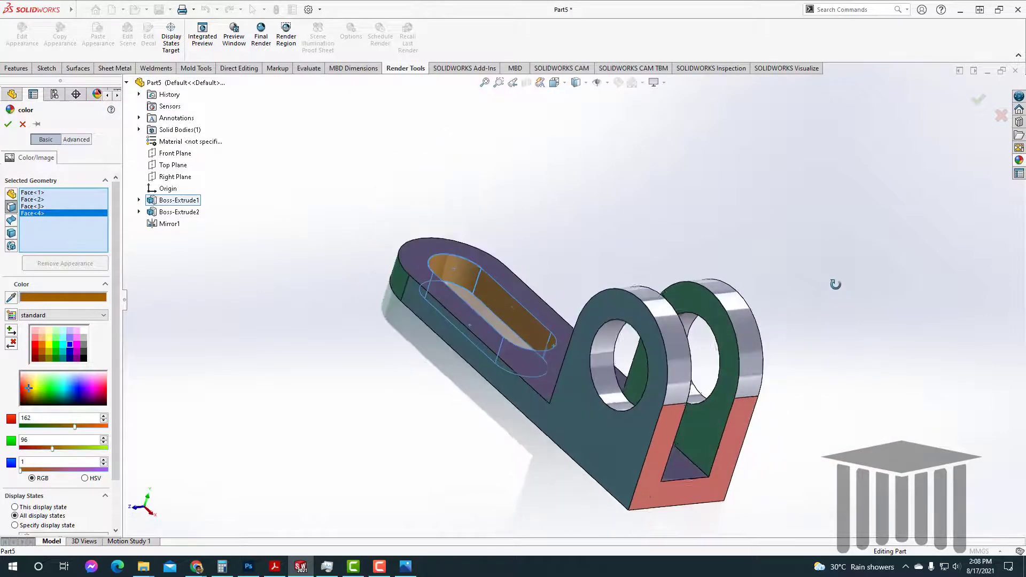
click(610, 341)
click(708, 362)
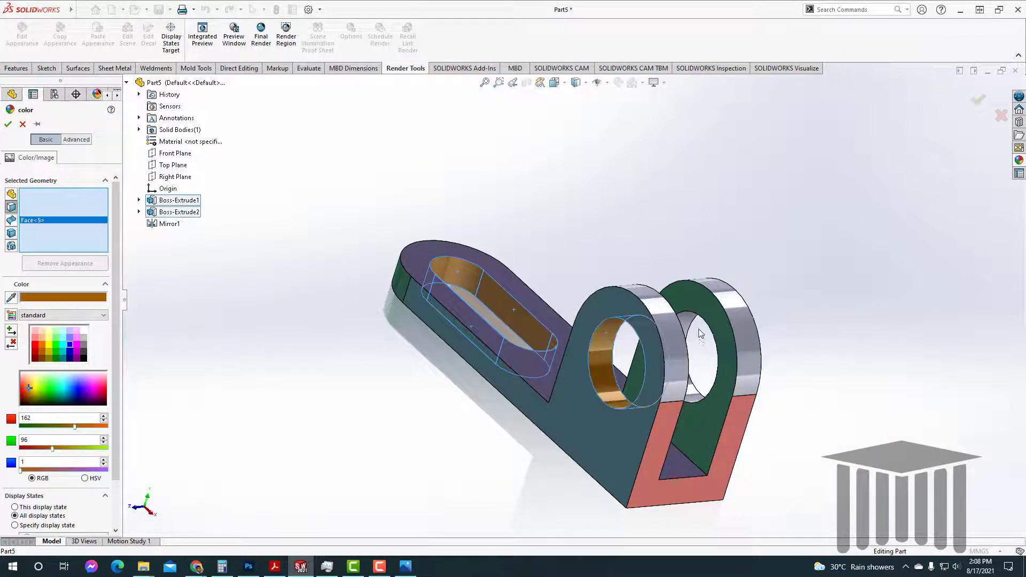
middle_drag(812, 301, 654, 307)
click(8, 124)
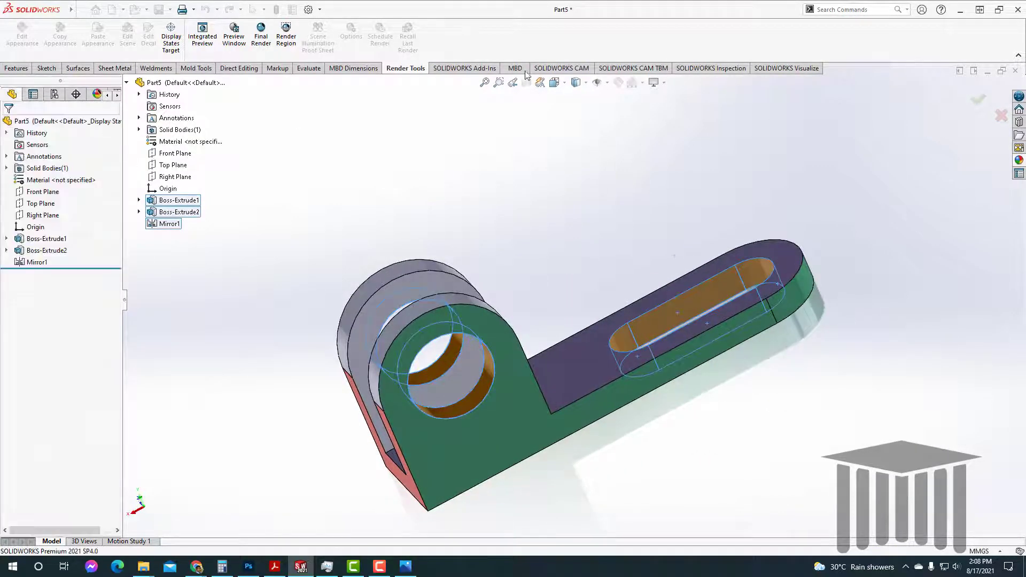
Set the part to isometric view and place the exercise-05.jpeg drawing from Photos beside the model for comparison
click(16, 68)
click(542, 32)
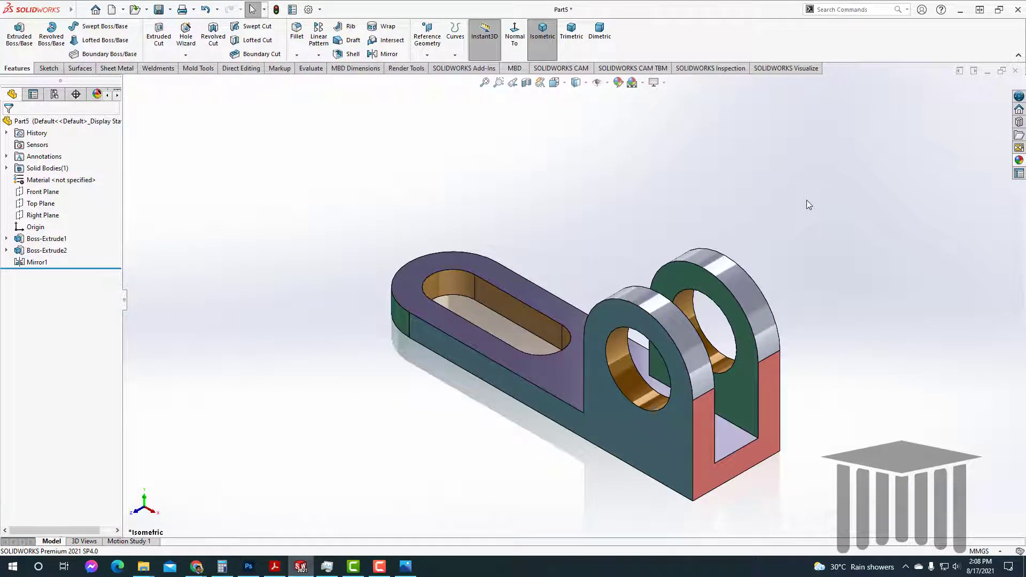
click(405, 566)
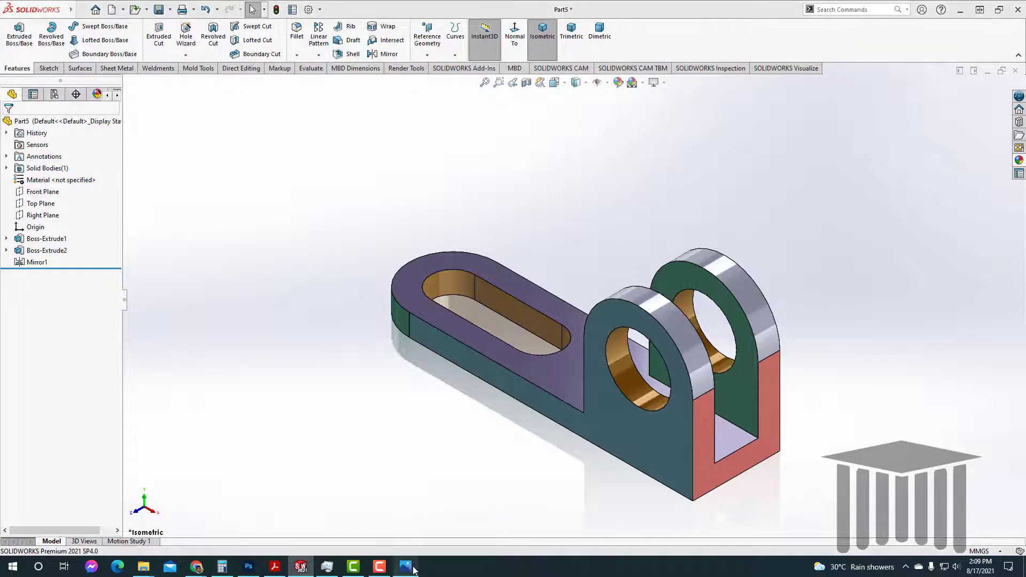
click(988, 9)
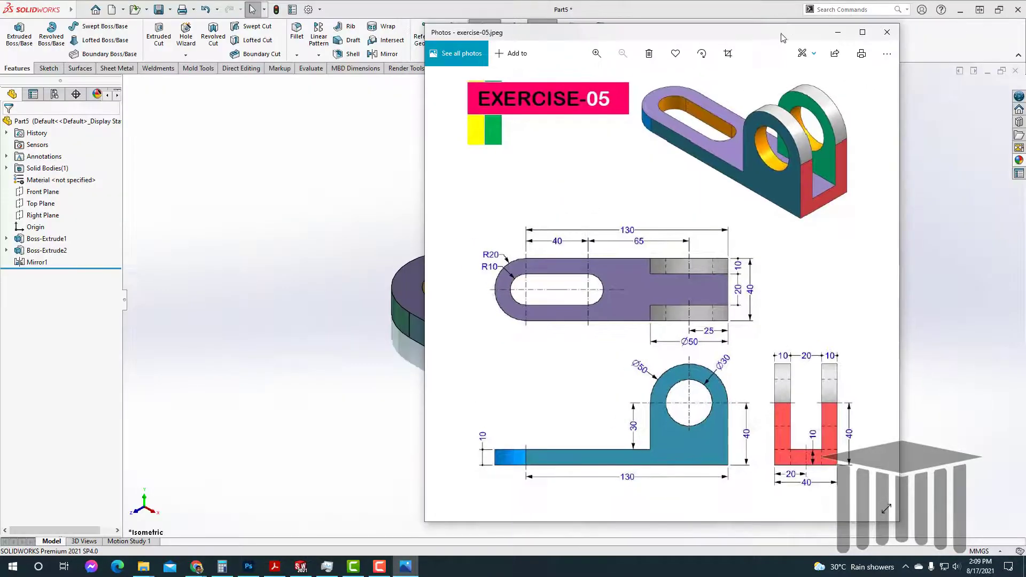
drag(783, 32, 398, 63)
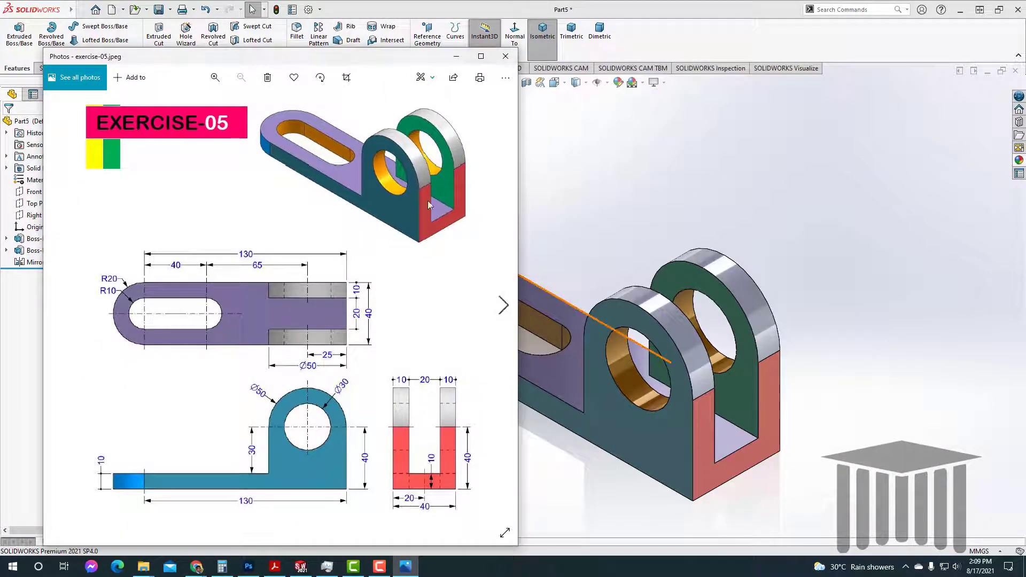